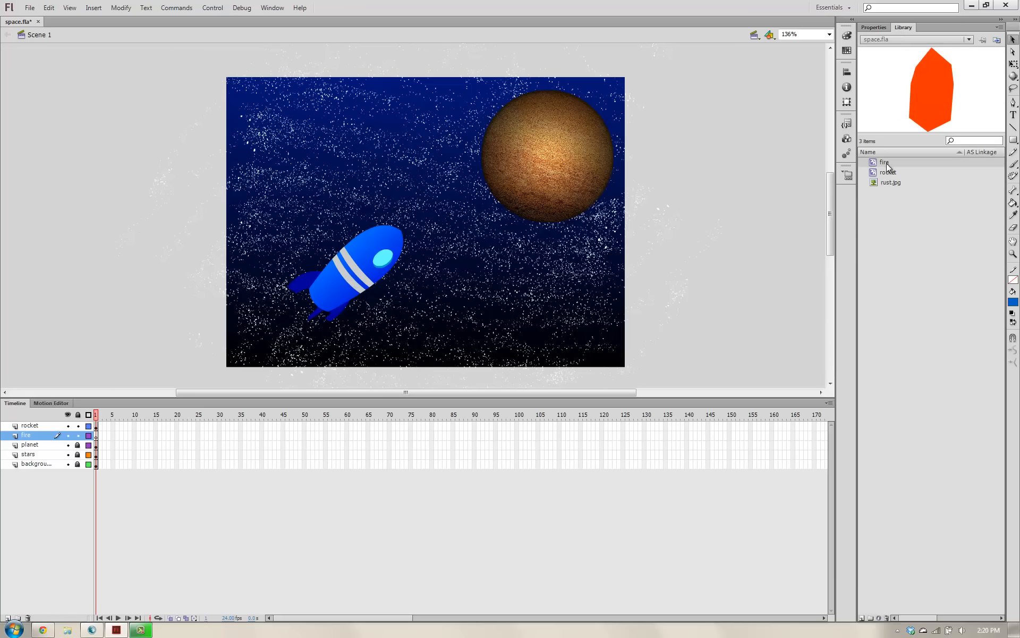
- Place the fire symbol on the stage and rotate it into position behind the rocket's tail
left_click(878, 165)
left_click_drag(877, 164, 277, 322)
key("q")
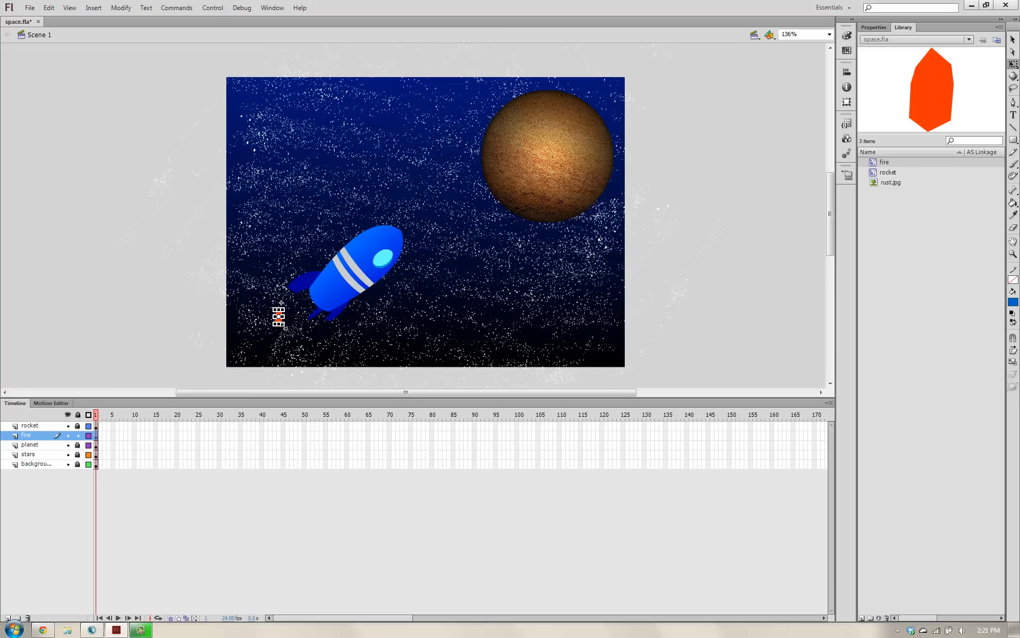
left_click_drag(286, 326, 317, 307)
key("v")
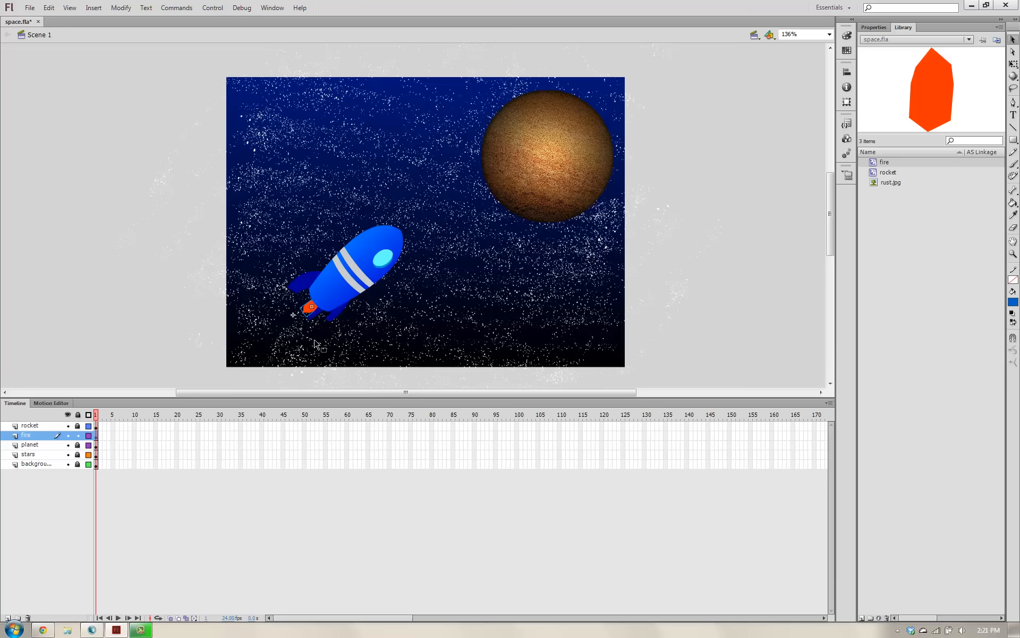
- Test the movie to preview the flame, and nudge the fire instance slightly against the rocket's tail
key("ctrl+Return")
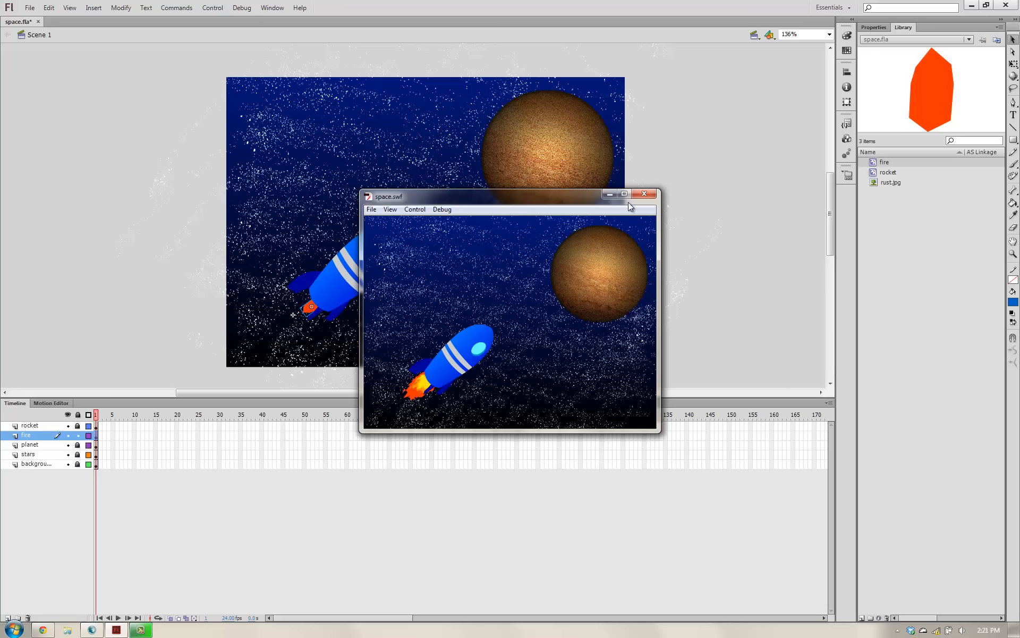
left_click(643, 194)
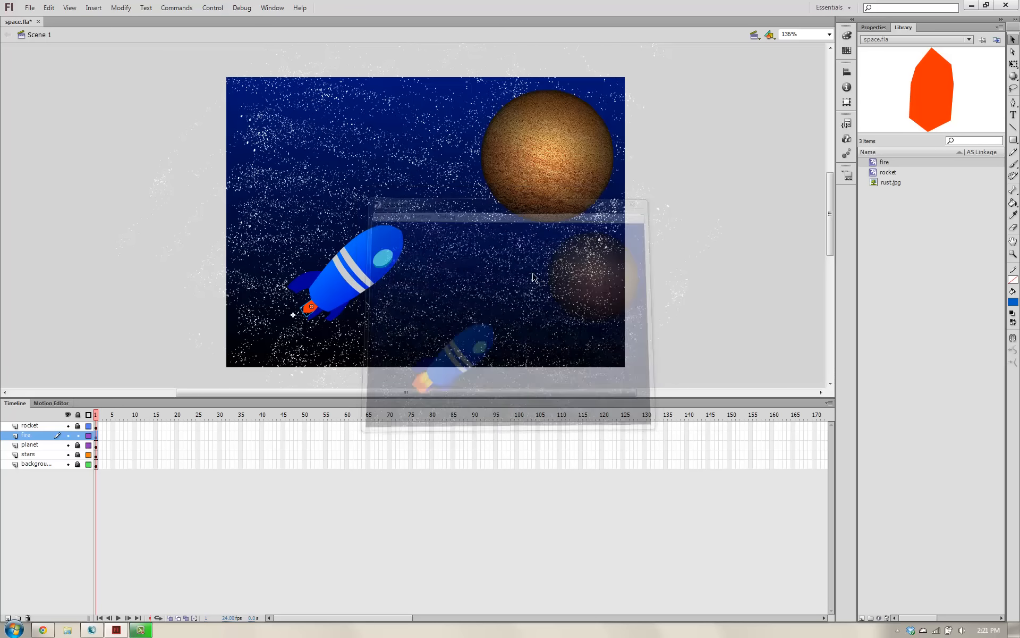
left_click_drag(305, 311, 305, 310)
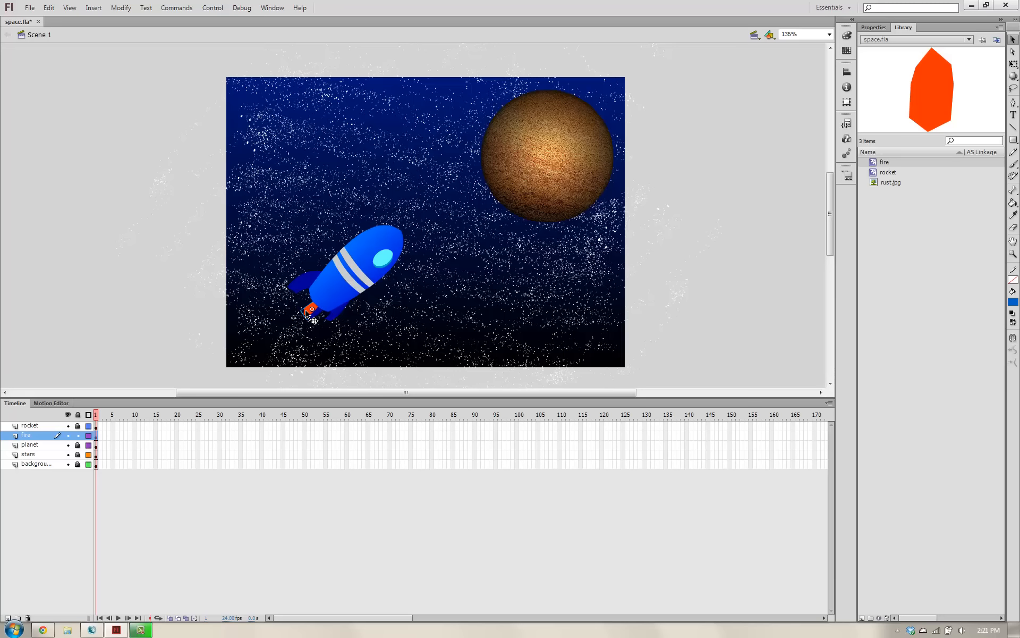
- Open the fire symbol for editing and remove frames 1 to 14 from its timeline
double_click(306, 311)
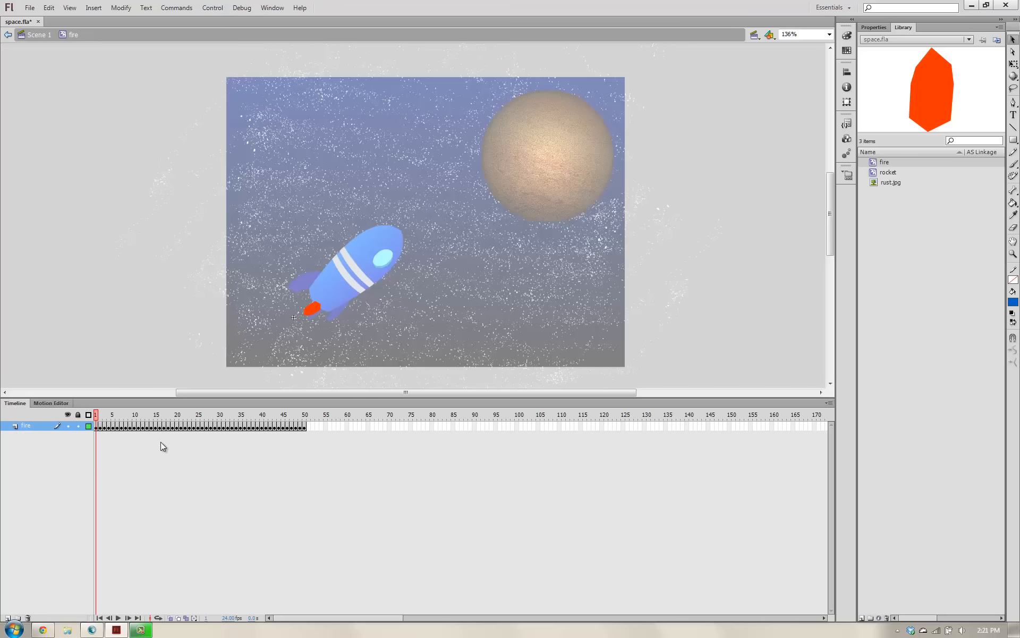
mouse_move(96, 417)
left_mouse_down()
mouse_move(122, 419)
mouse_move(93, 419)
left_mouse_up()
left_click(875, 162)
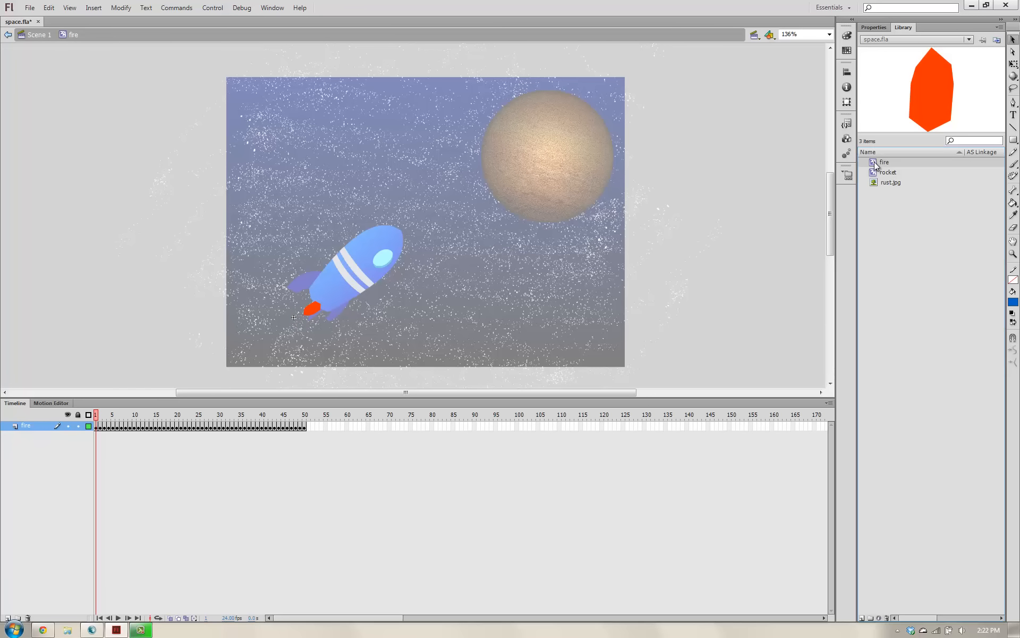
double_click(875, 162)
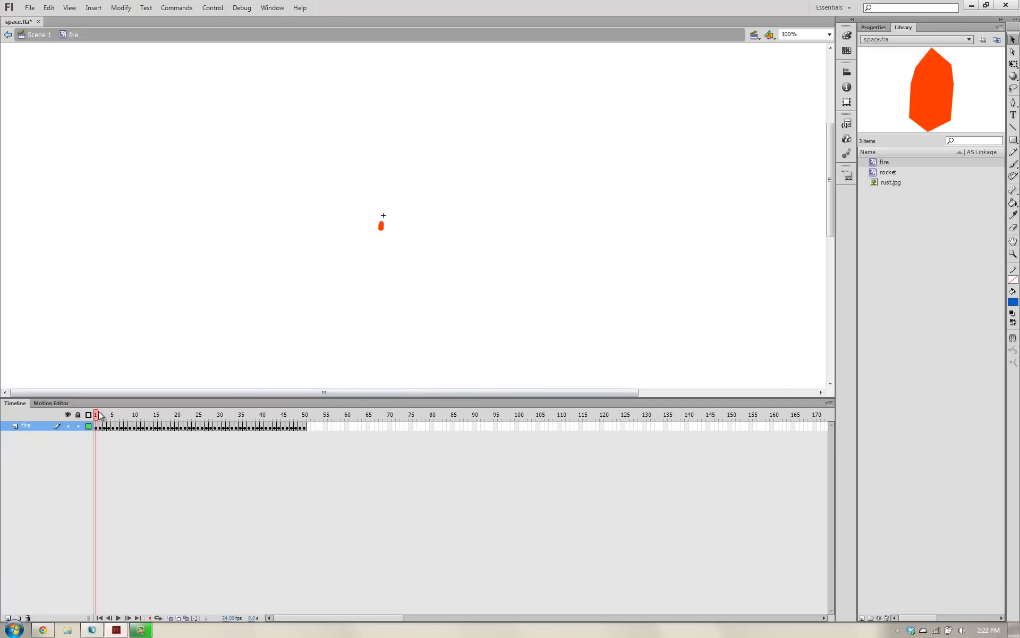
left_click_drag(99, 417, 156, 416)
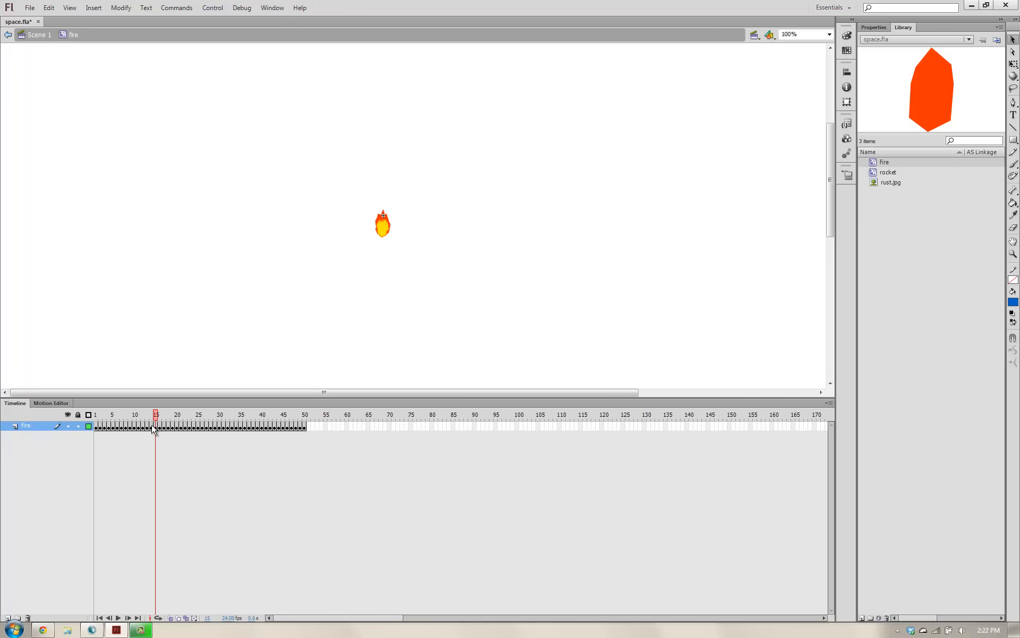
left_click_drag(153, 428, 93, 424)
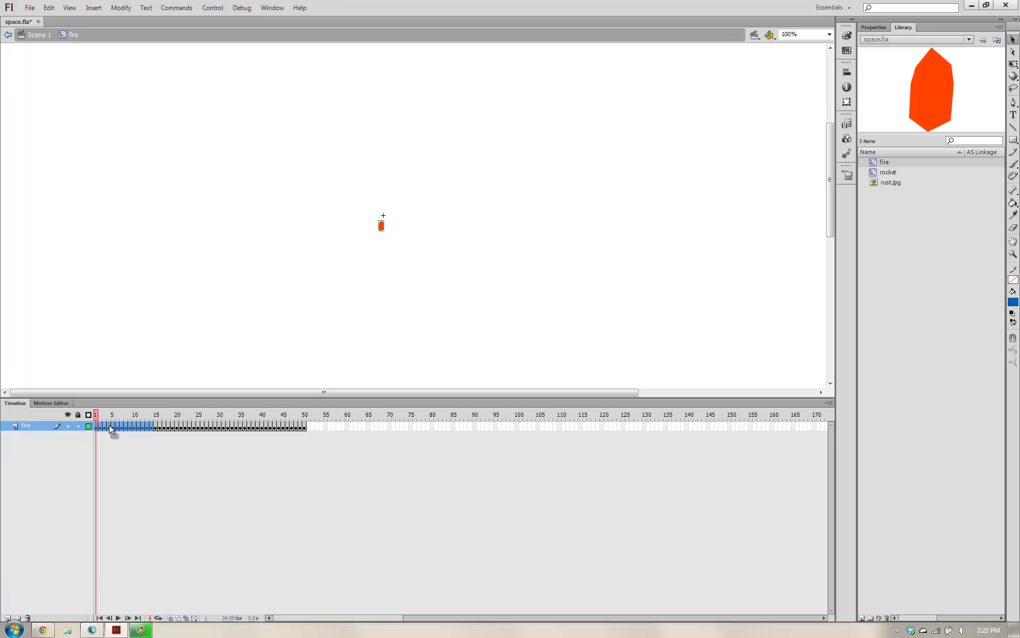
right_click(110, 425)
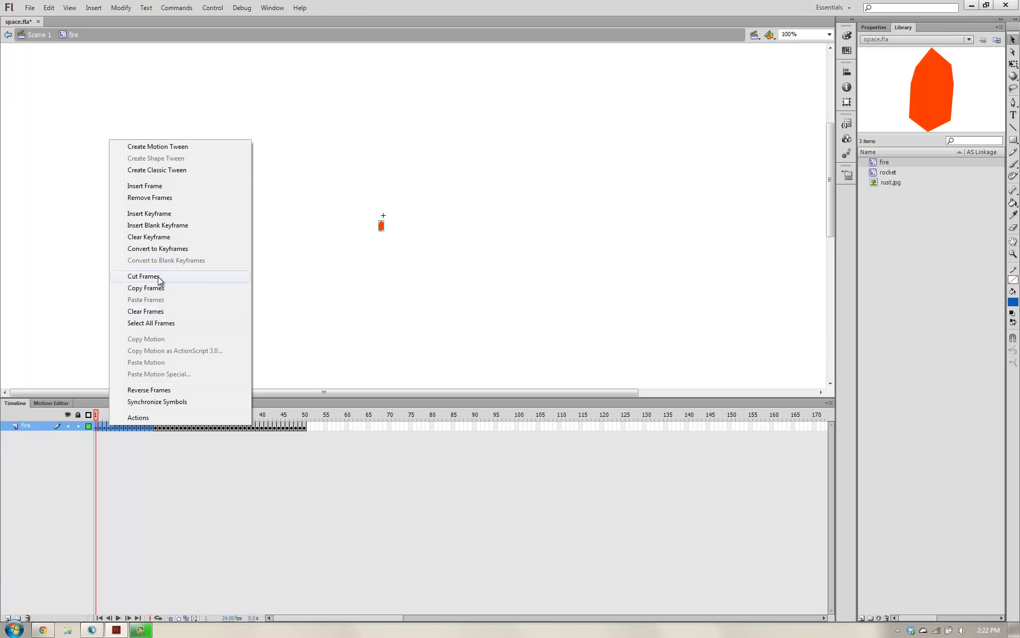
left_click(169, 198)
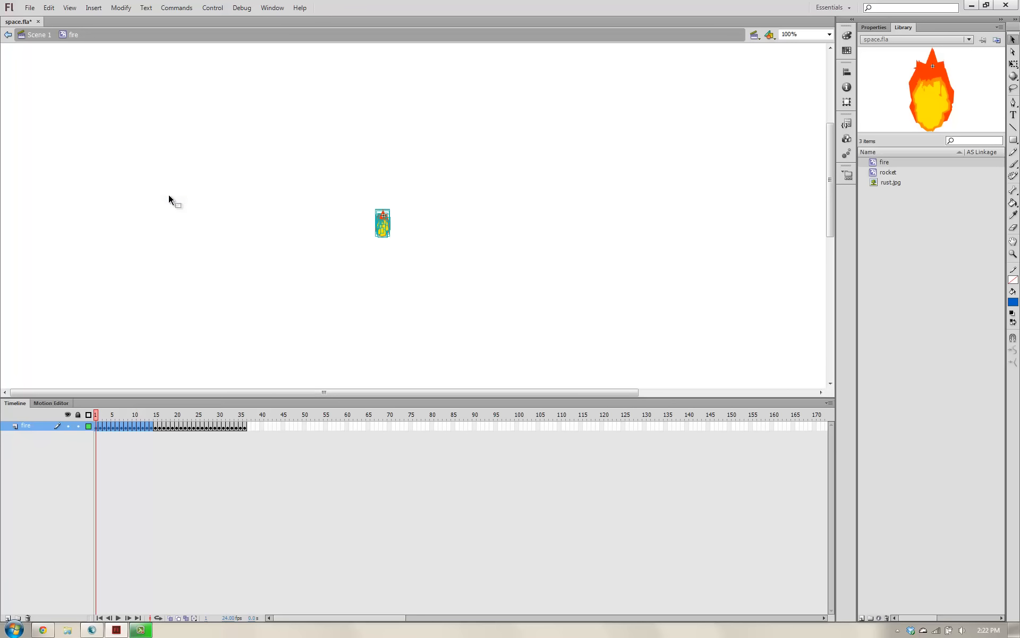
- Play the trimmed fire animation from frame 1 and test the whole movie
left_click(97, 418)
key("Return")
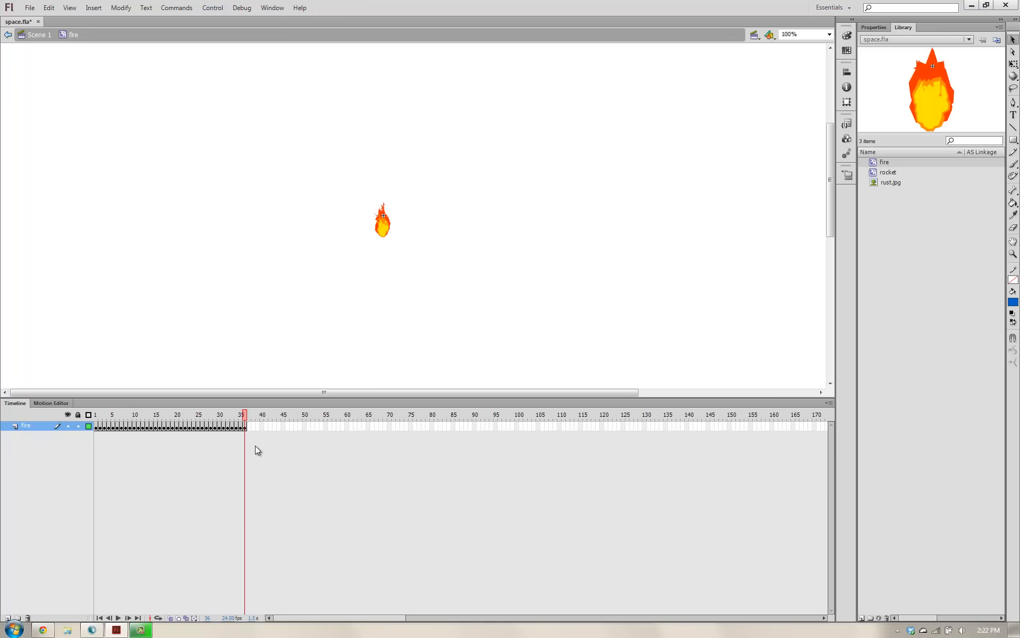
key("ctrl+Return")
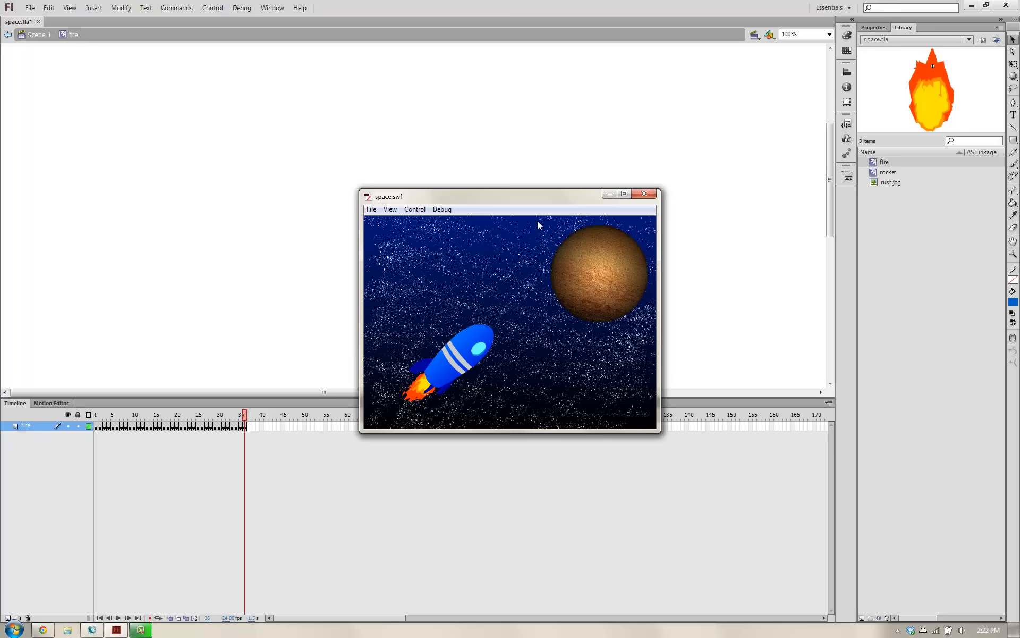
left_click(646, 190)
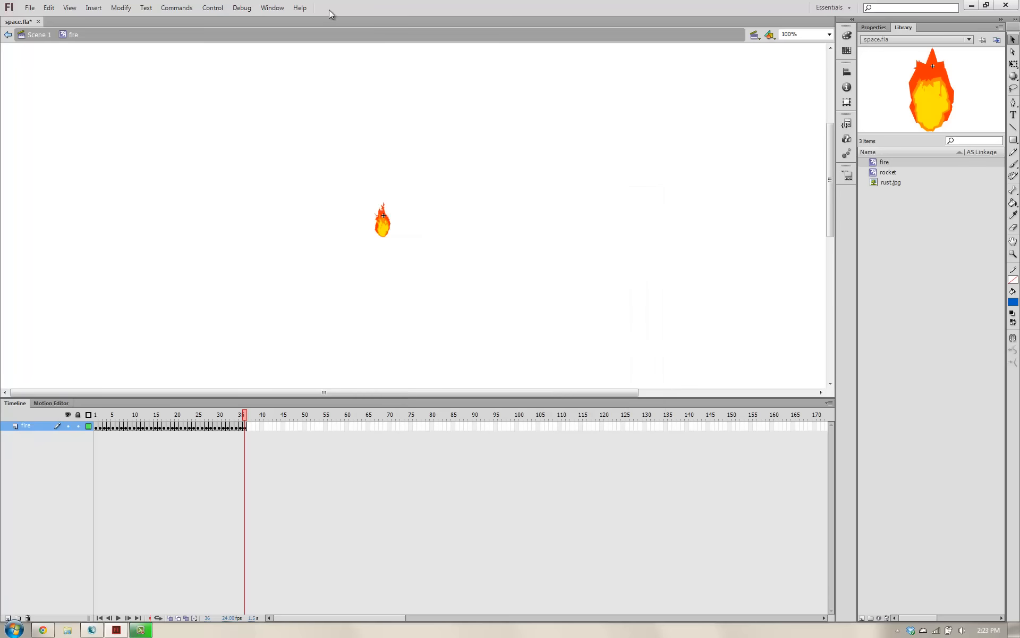
- Return to Scene 1 and save space.fla, accepting the conversion to the Flash CS6 format
left_click(35, 37)
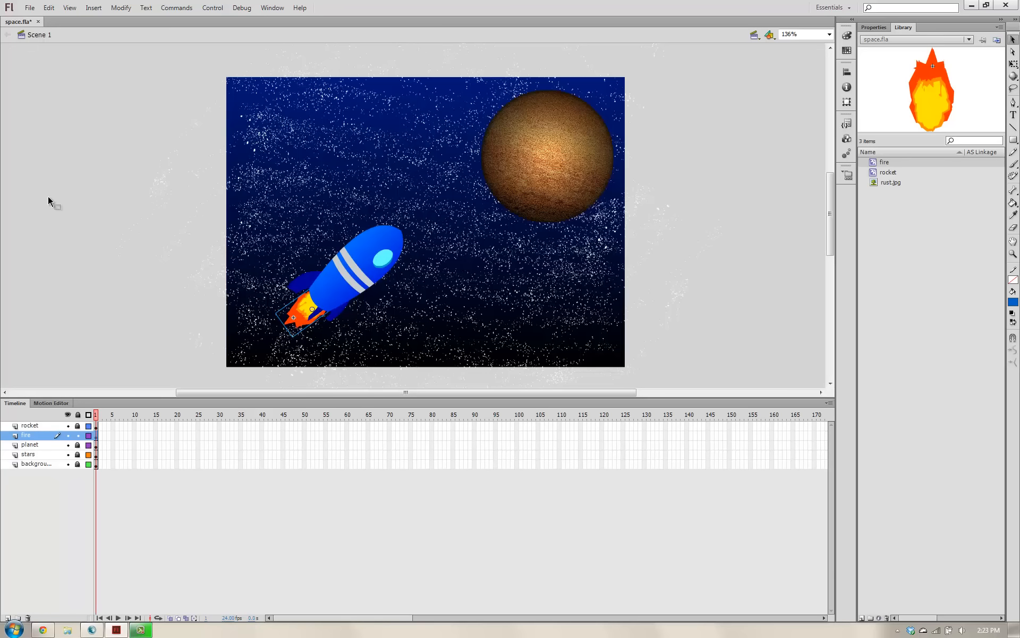
key("ctrl+s")
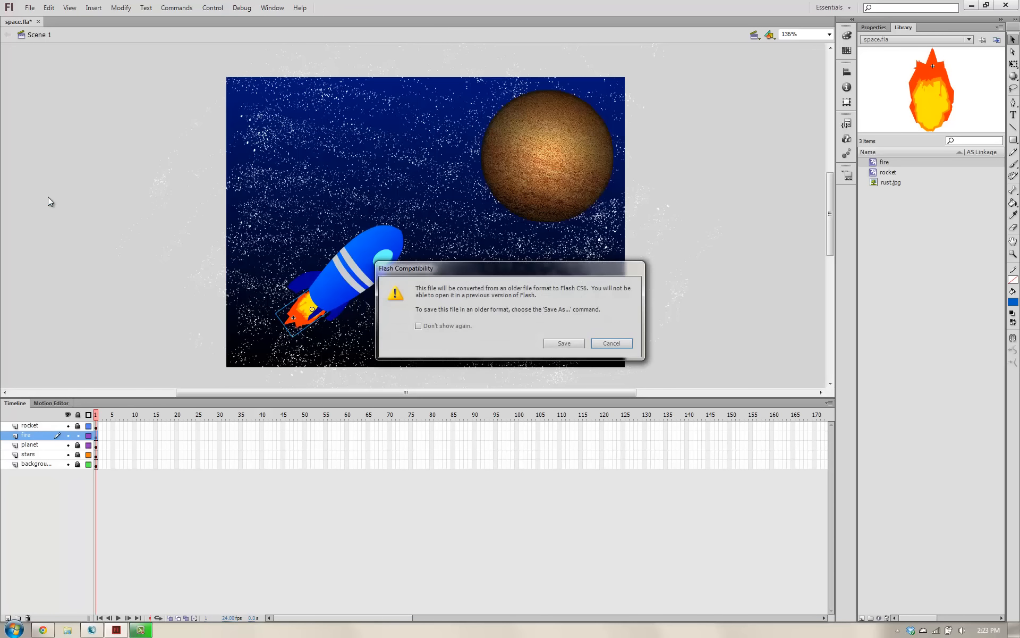
left_click(557, 343)
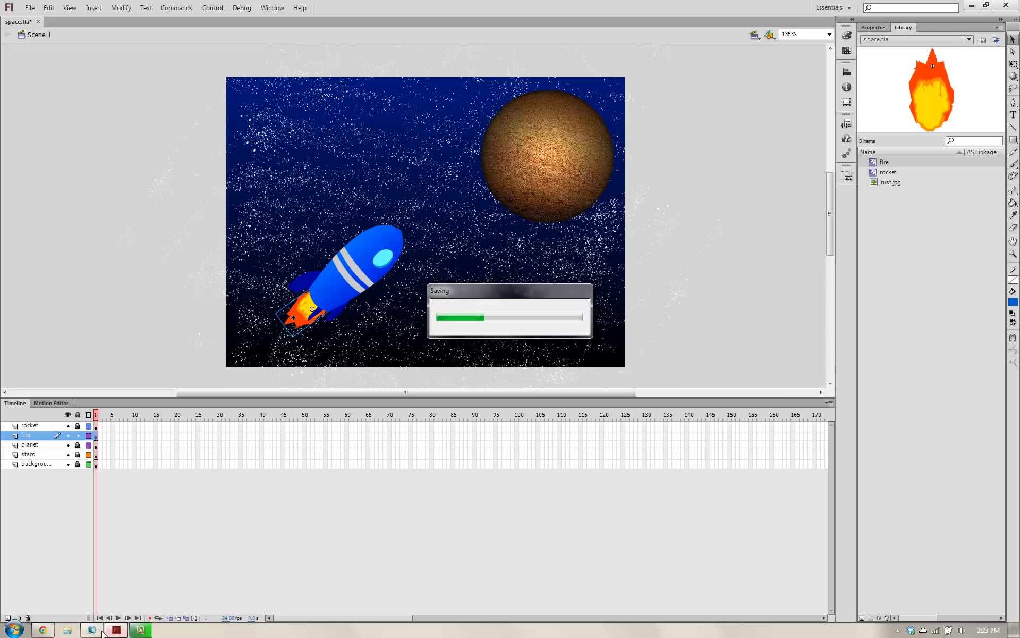
left_click(140, 630)
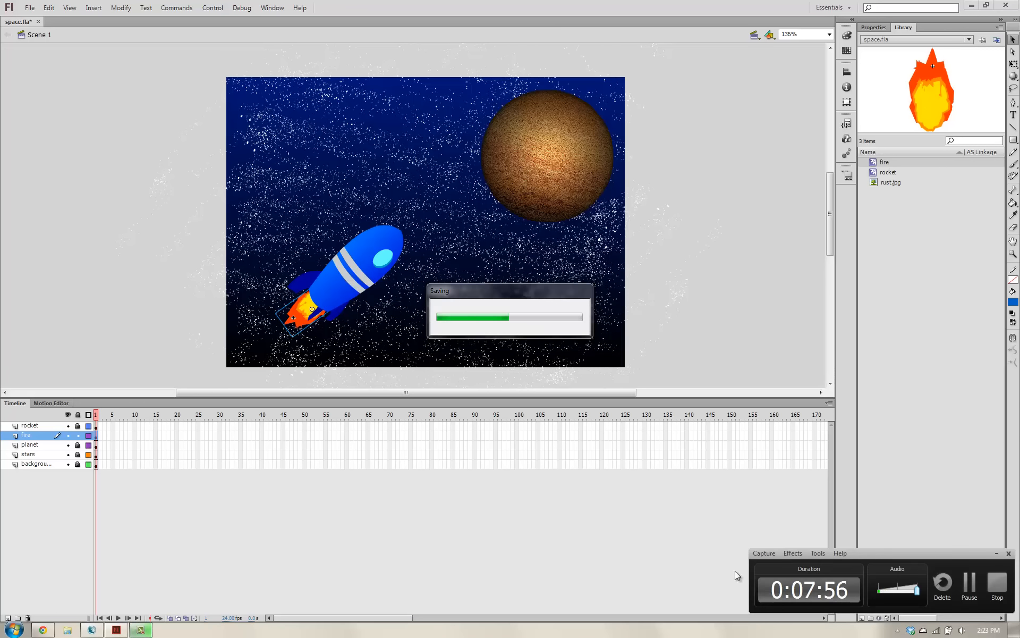
left_click(970, 586)
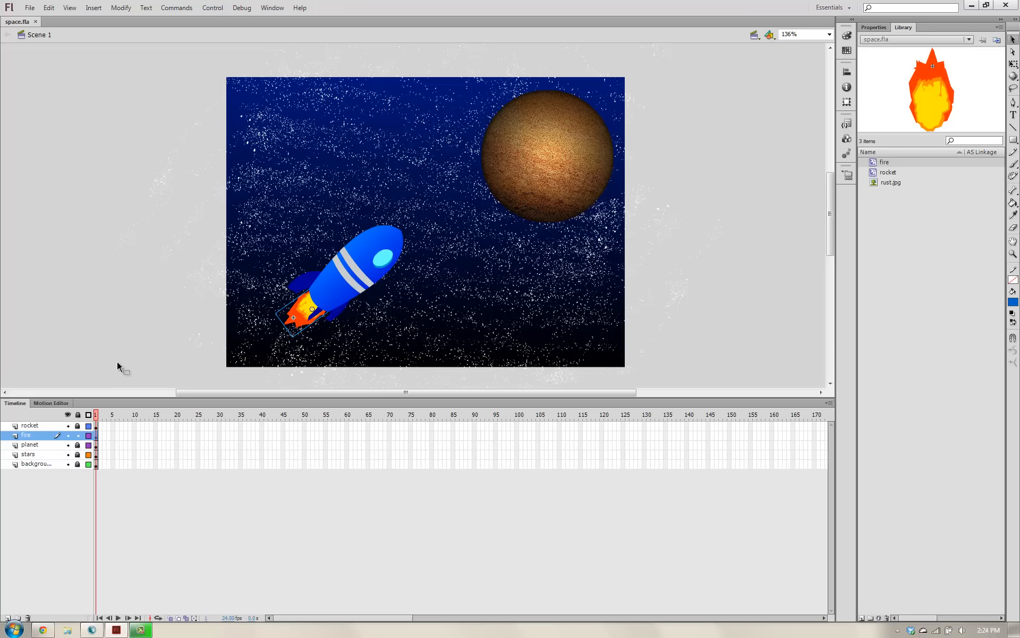
- Lock the fire layer and move the planet off the stage beyond its upper-right corner
left_click(78, 436)
left_click(49, 446)
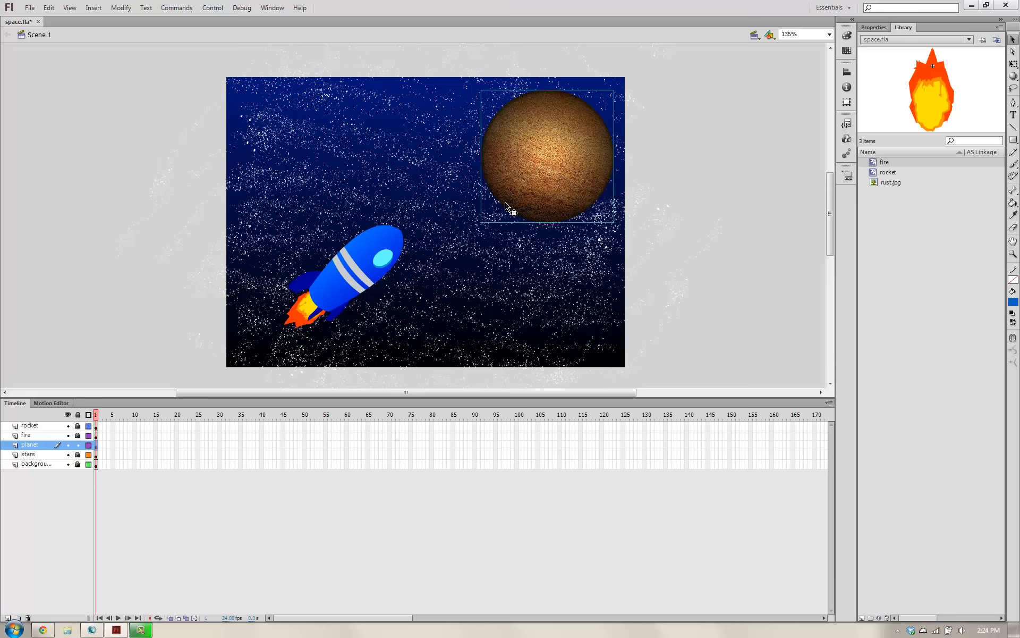
left_click_drag(505, 204, 684, 76)
scroll(672, 87, "down", 1)
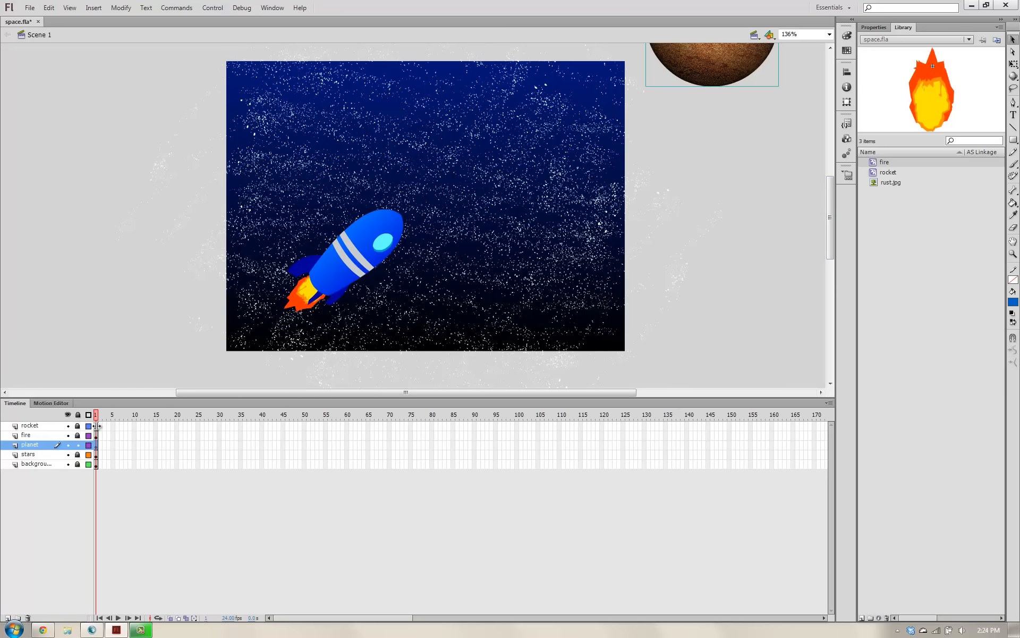
- Unlock the fire layer and examine the fire symbol's flame drawings frame by frame through frame 15, ending back in Scene 1
left_click(78, 435)
left_click(32, 435)
key("ctrl+e")
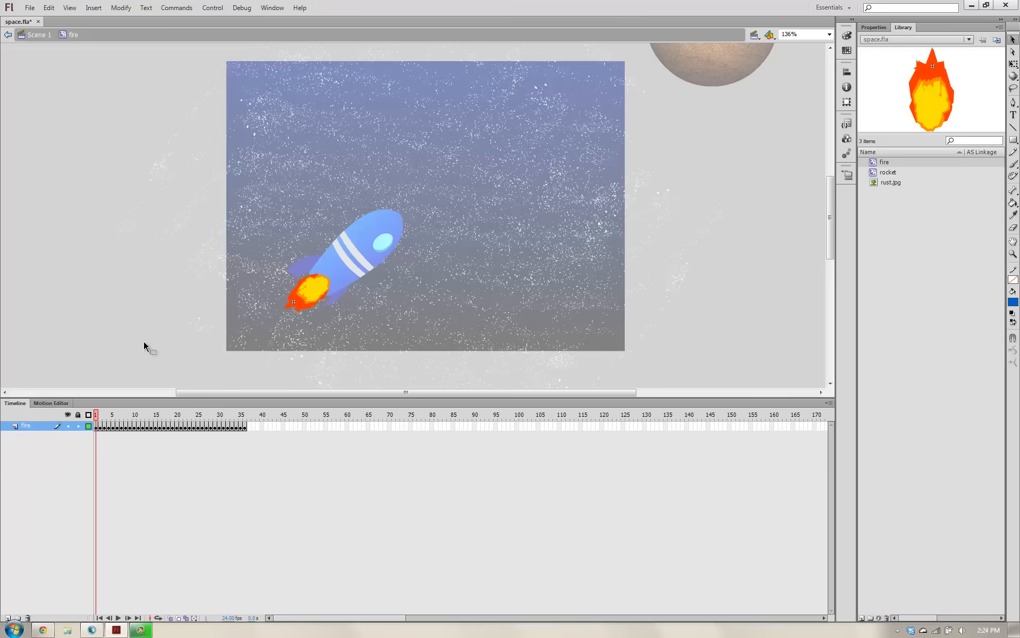
left_click(101, 428)
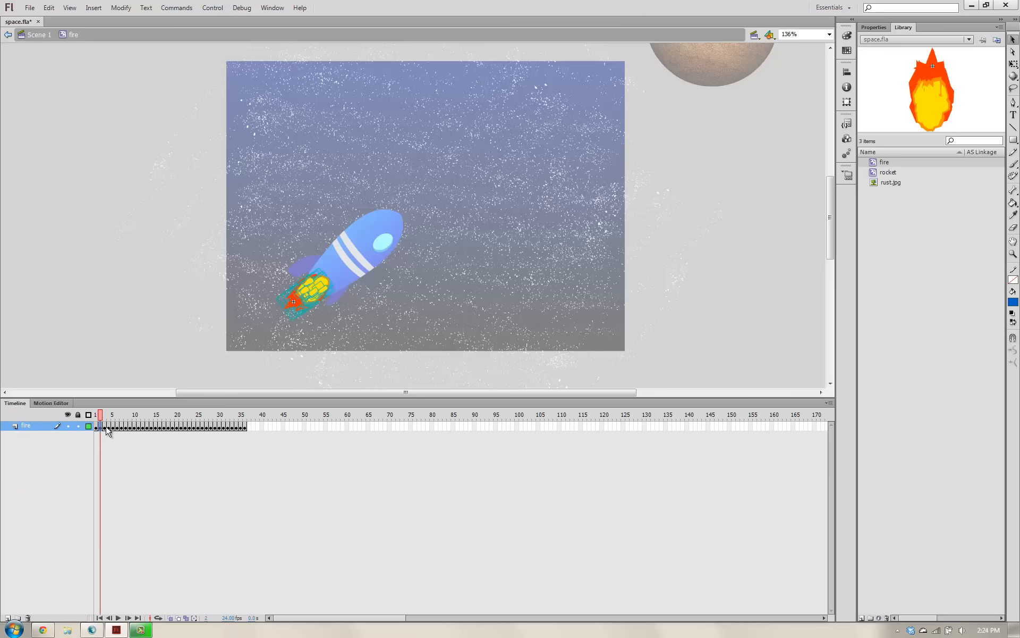
left_click(105, 427)
left_click(114, 429)
left_click(118, 429)
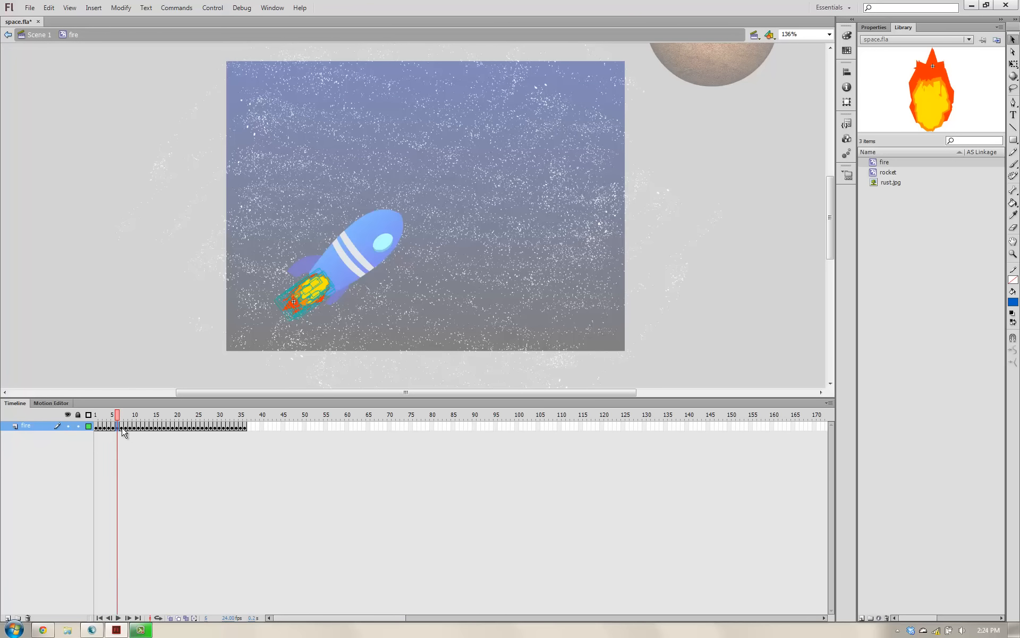
left_click(122, 428)
left_click(126, 428)
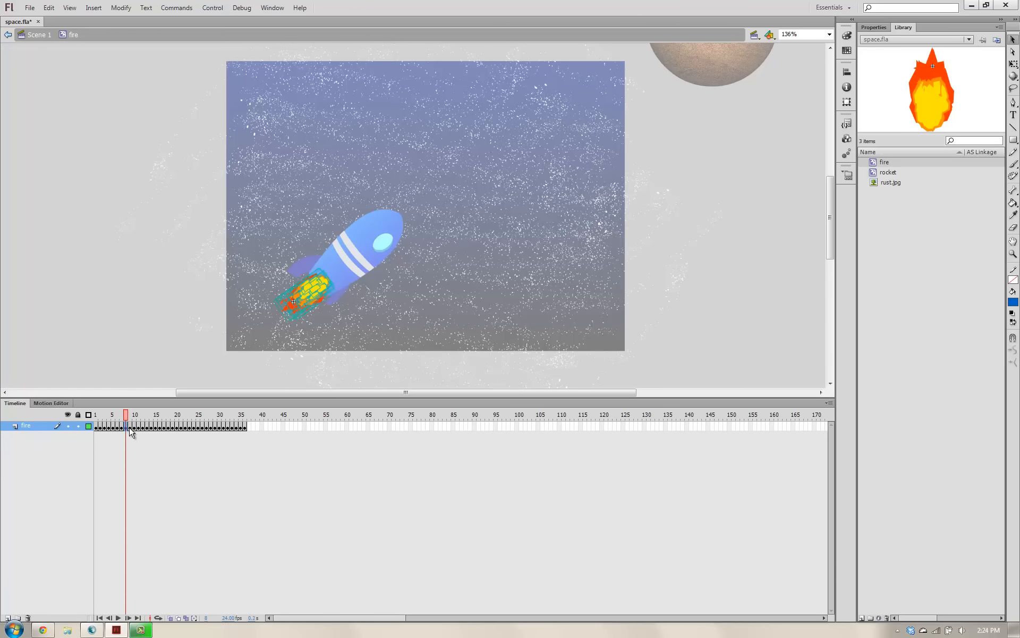
left_click(130, 428)
left_click(135, 428)
left_click(138, 428)
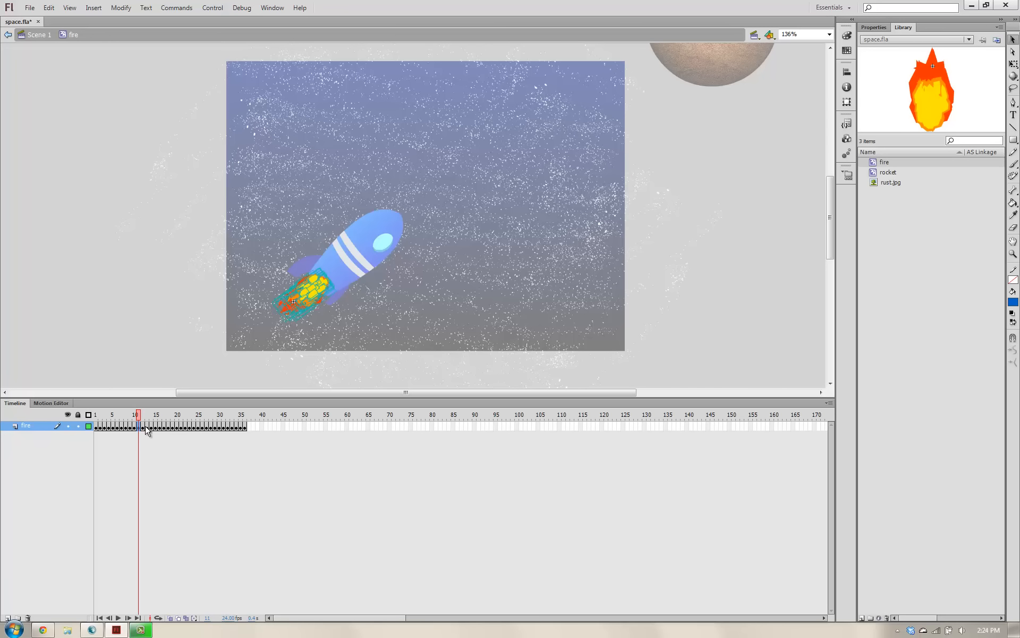
left_click(142, 428)
left_click(147, 428)
left_click(156, 426)
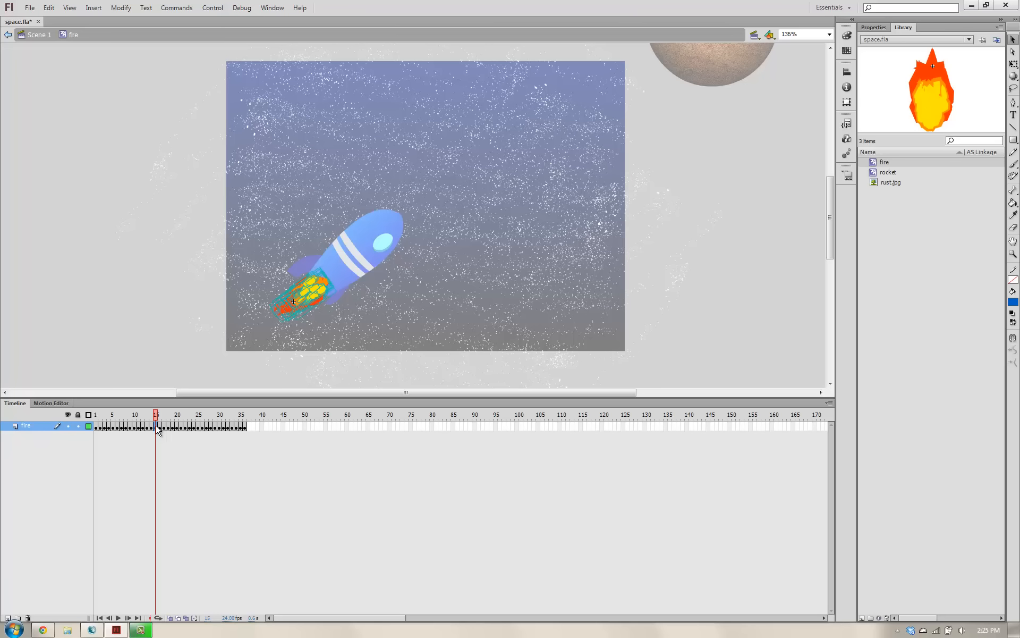
left_click(152, 427)
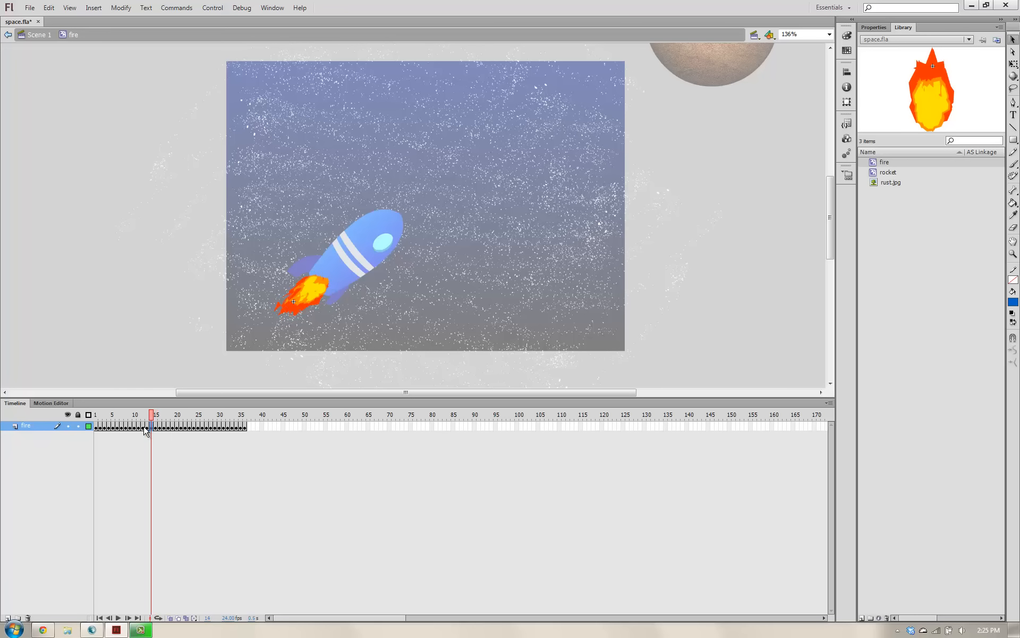
left_click_drag(138, 431, 112, 433)
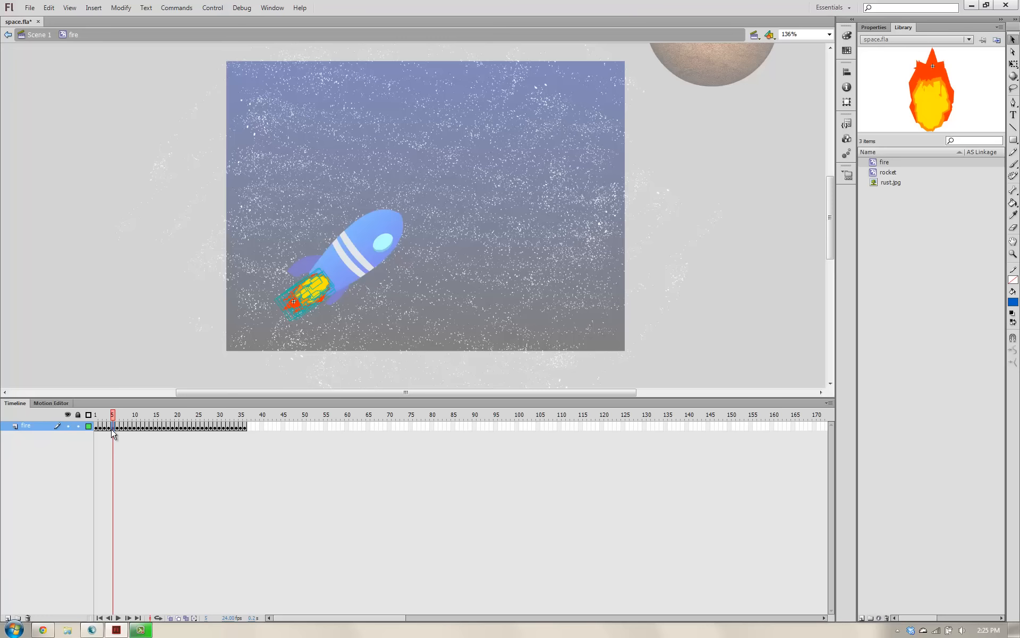
left_click(37, 35)
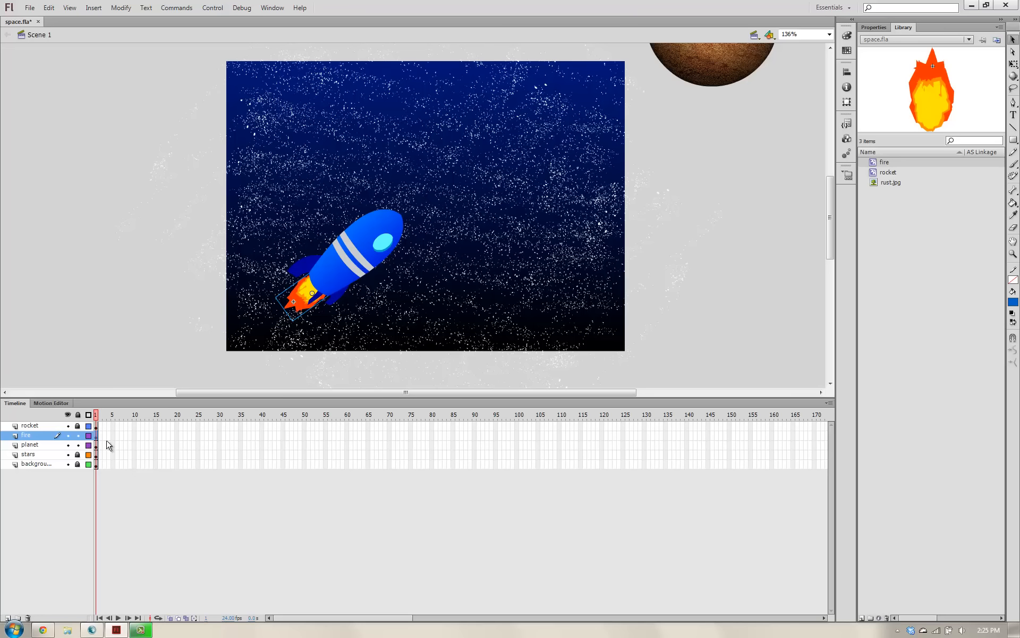
- Lock the fire layer and create a motion tween on the planet layer, converting the planet to a symbol
left_click(78, 436)
right_click(96, 446)
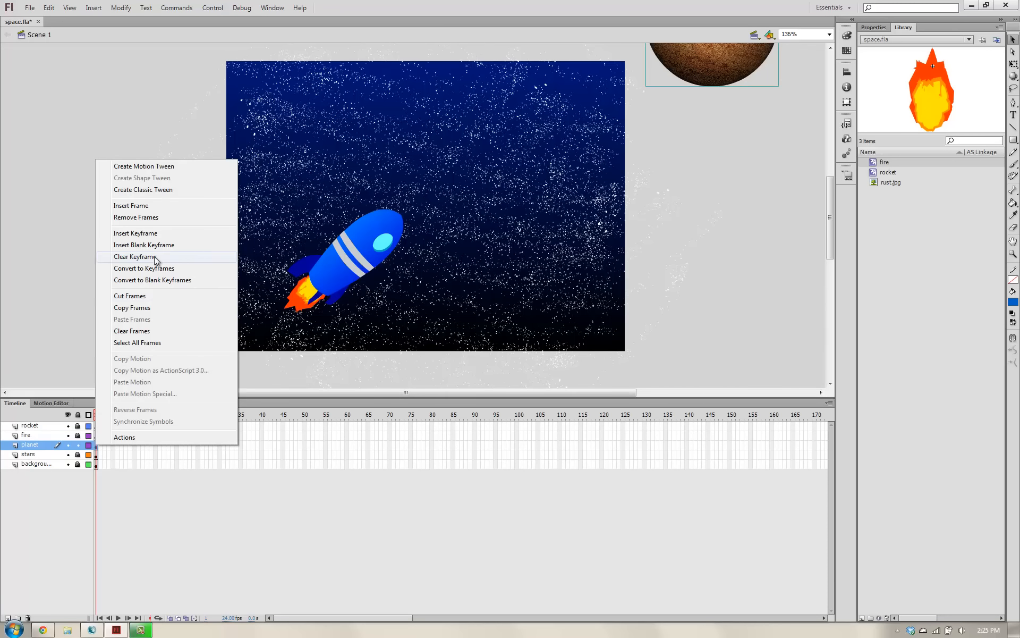
left_click(169, 166)
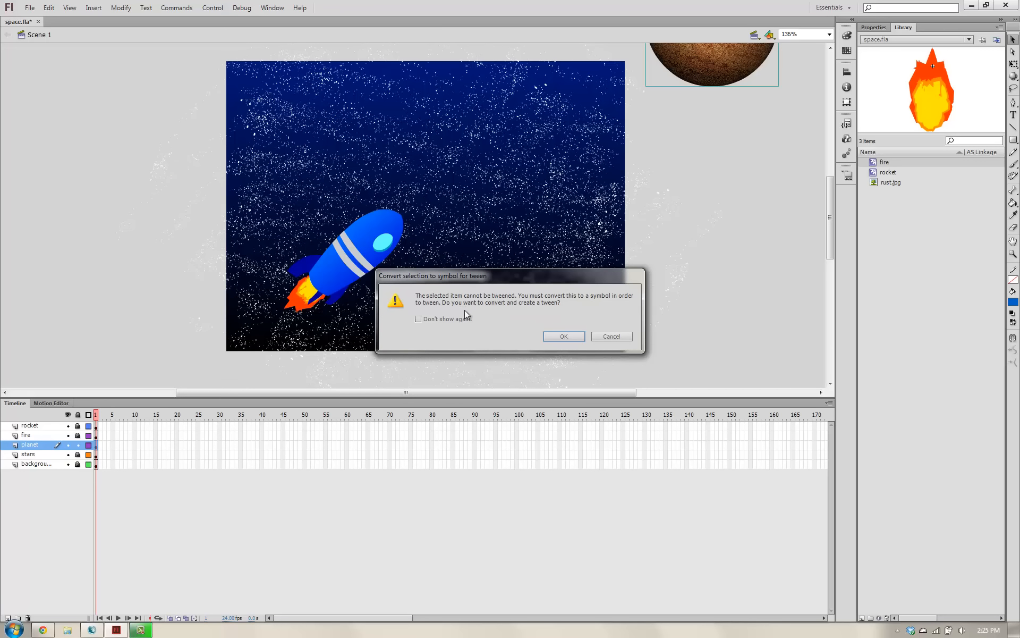
left_click(557, 334)
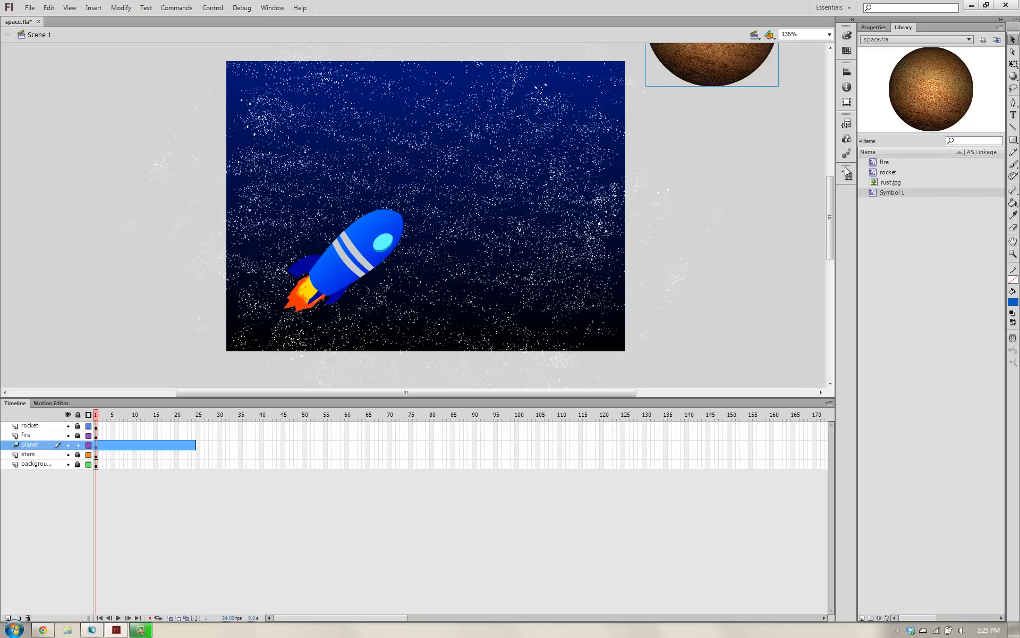
- Rename the library symbol Symbol 1 as planet
right_click(895, 192)
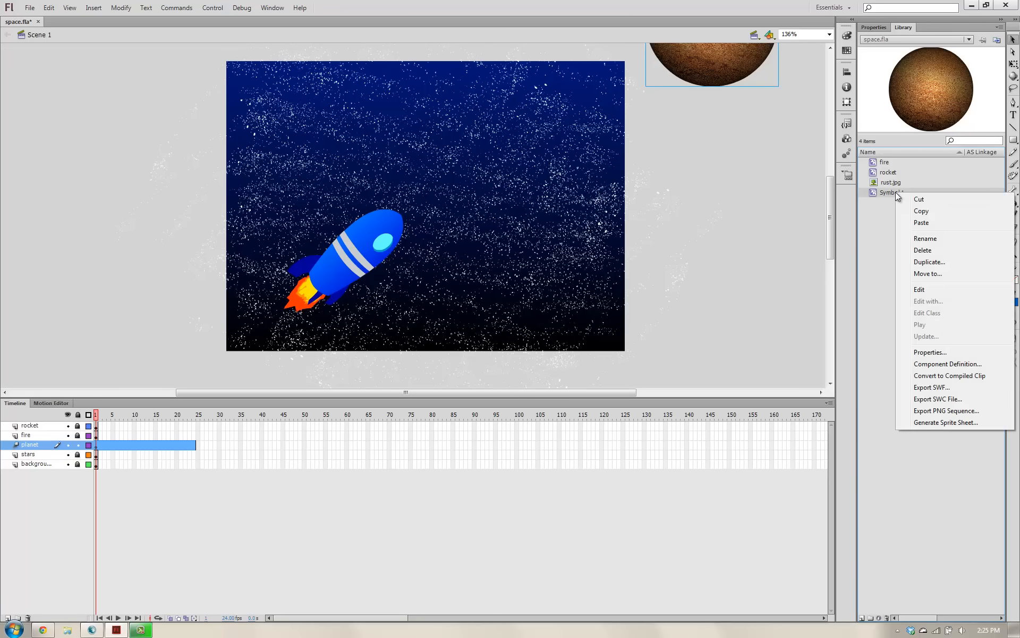
left_click(924, 239)
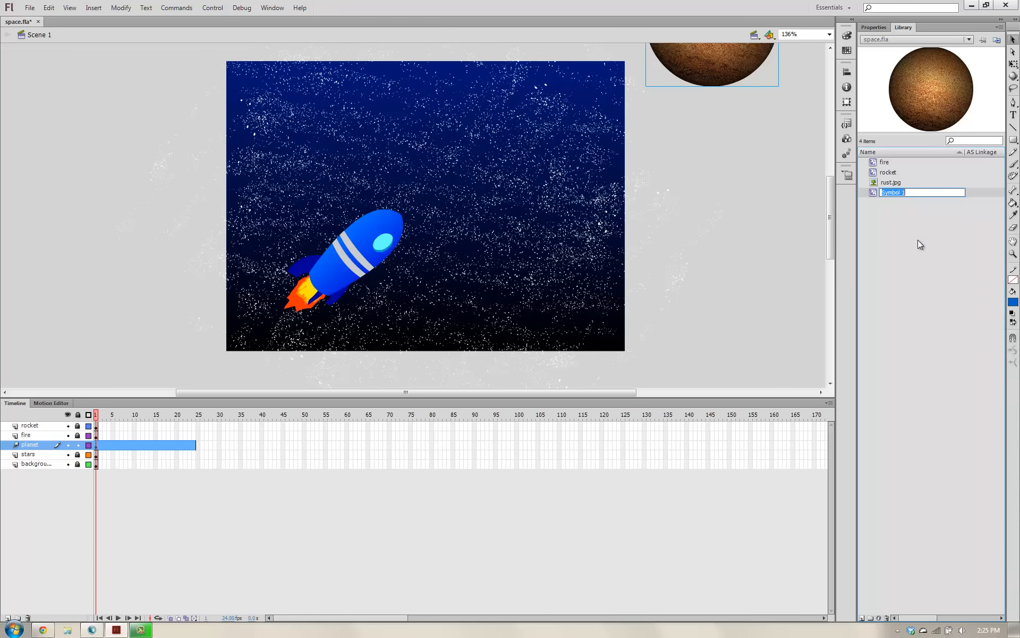
type("planet")
key("Return")
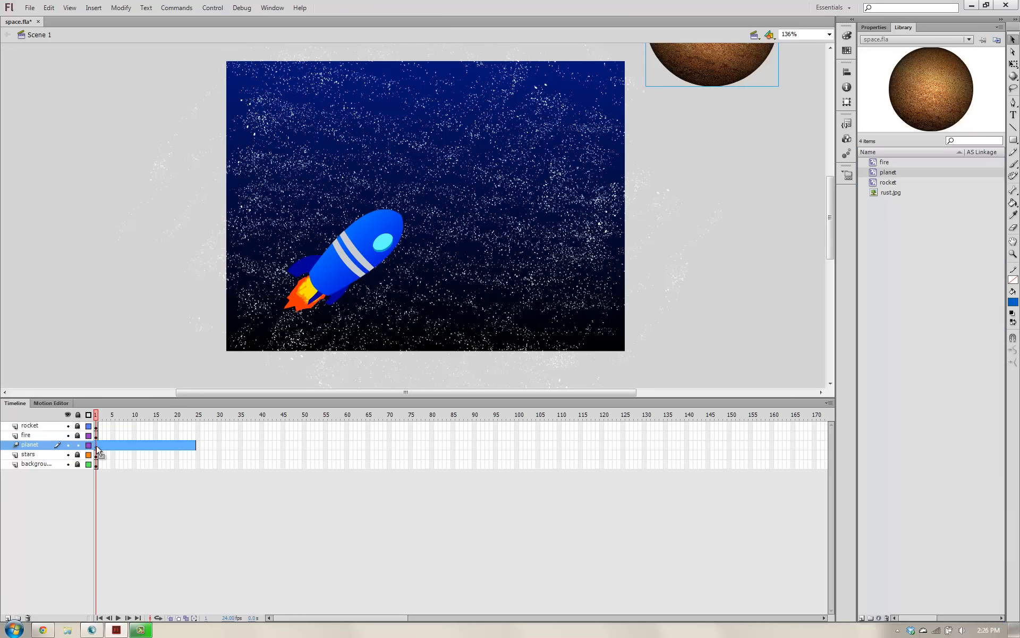
- At frame 24, move the planet off the stage beyond its lower-left corner, test the movie, and return to frame 1
left_click(196, 417)
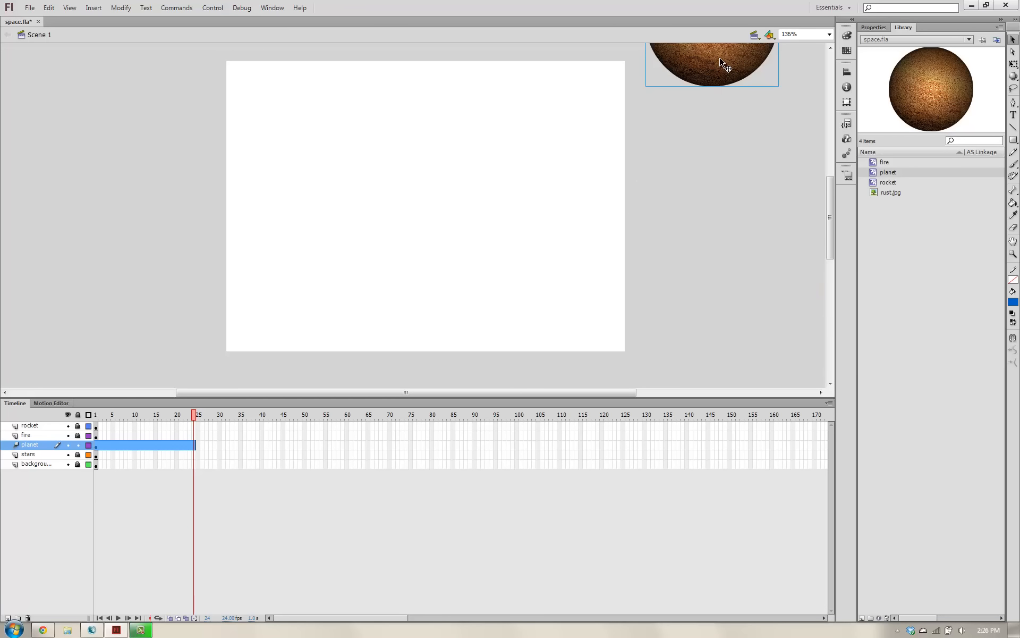
key("ctrl+minus")
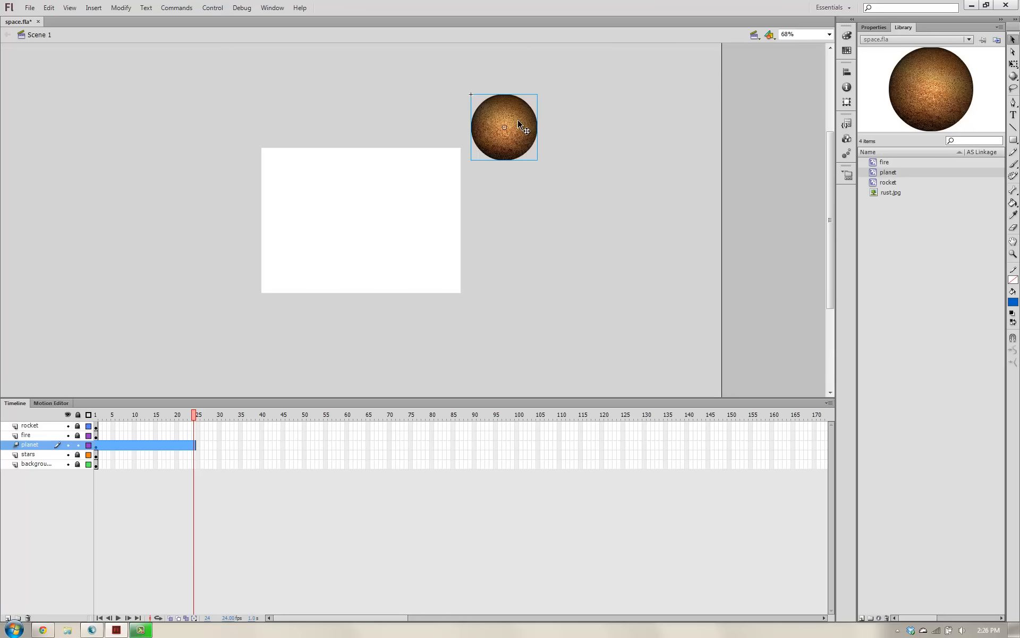
left_click_drag(509, 128, 217, 323)
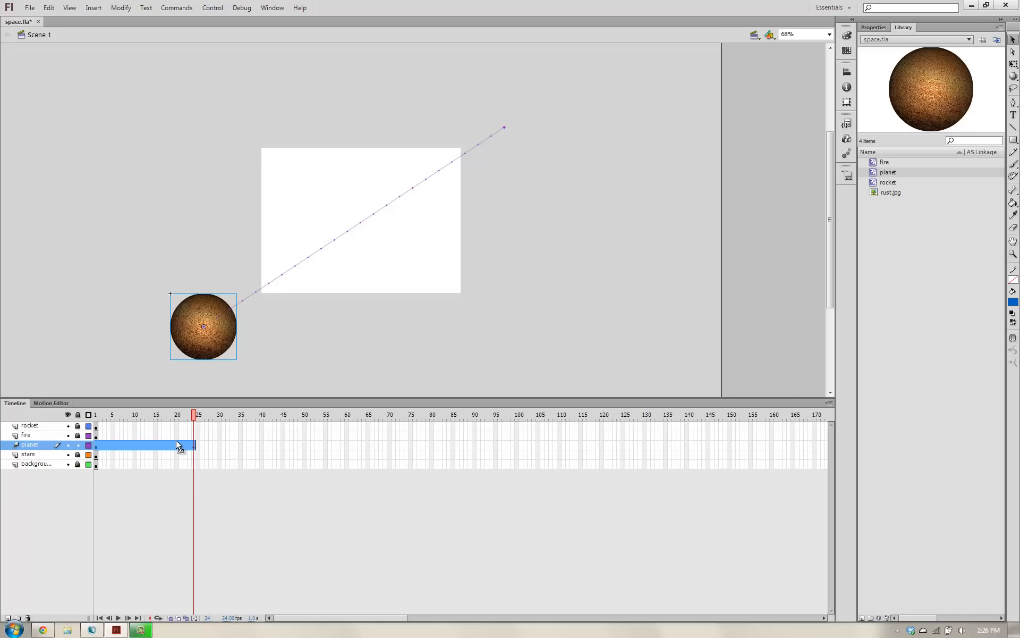
key("ctrl+Return")
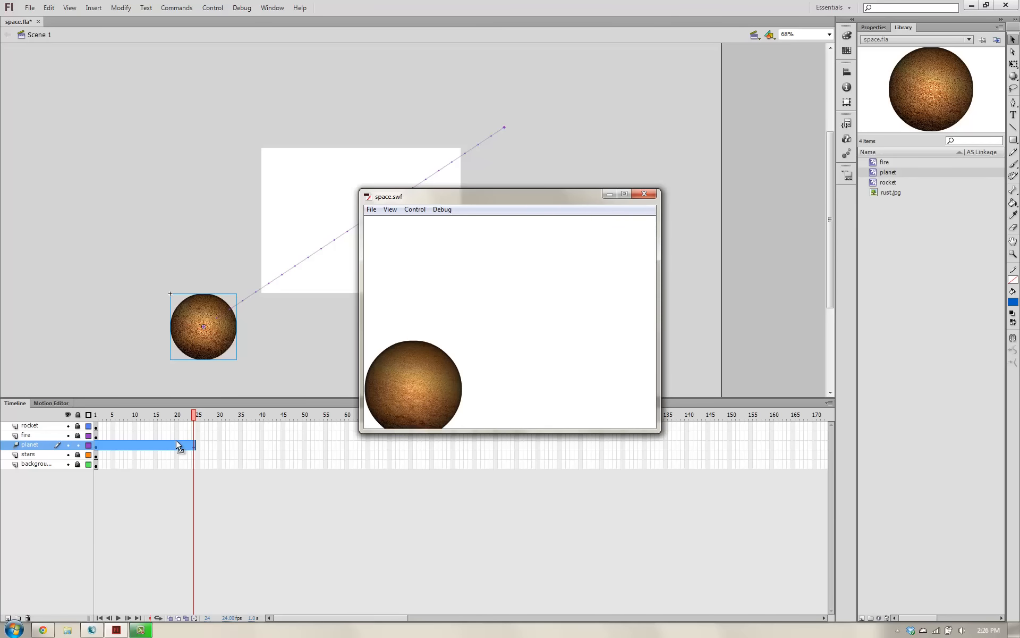
left_click(651, 193)
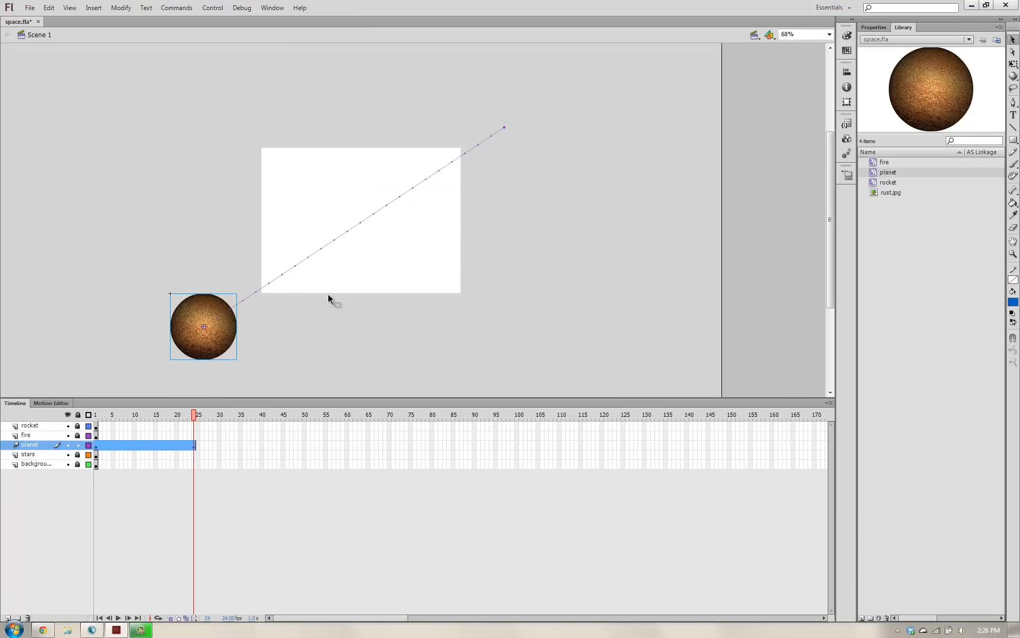
left_click(97, 419)
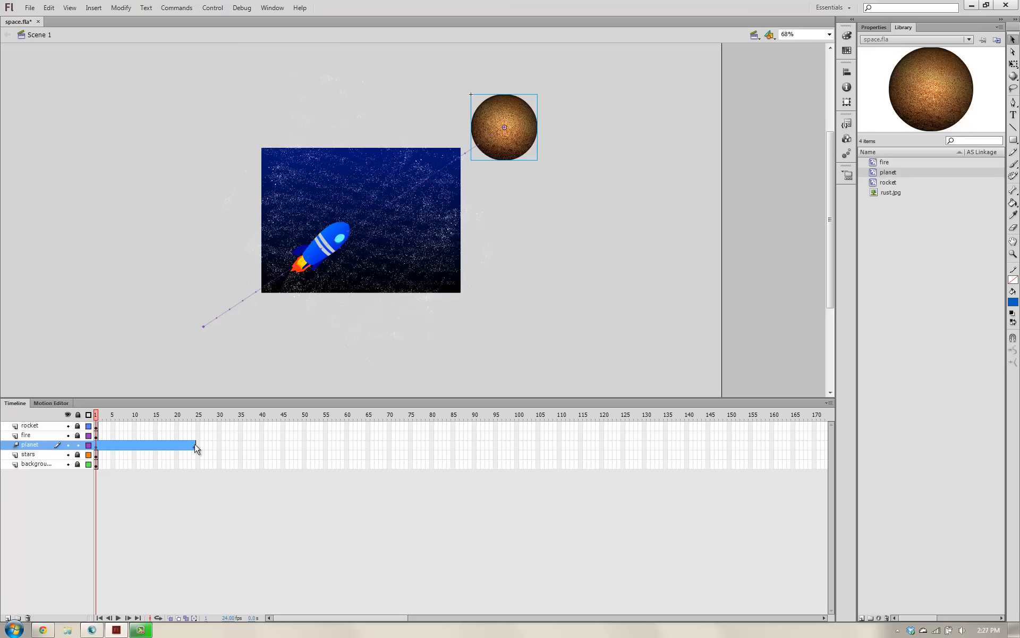
- Extend the rocket, fire, stars and background layers to frame 24 and test the movie
left_click(195, 426)
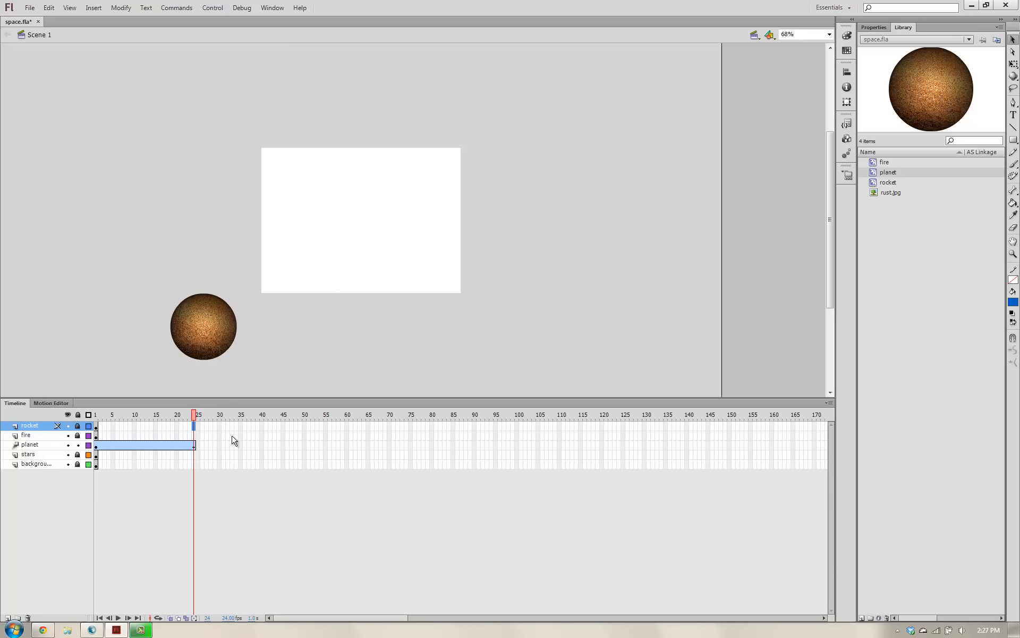
key("F5")
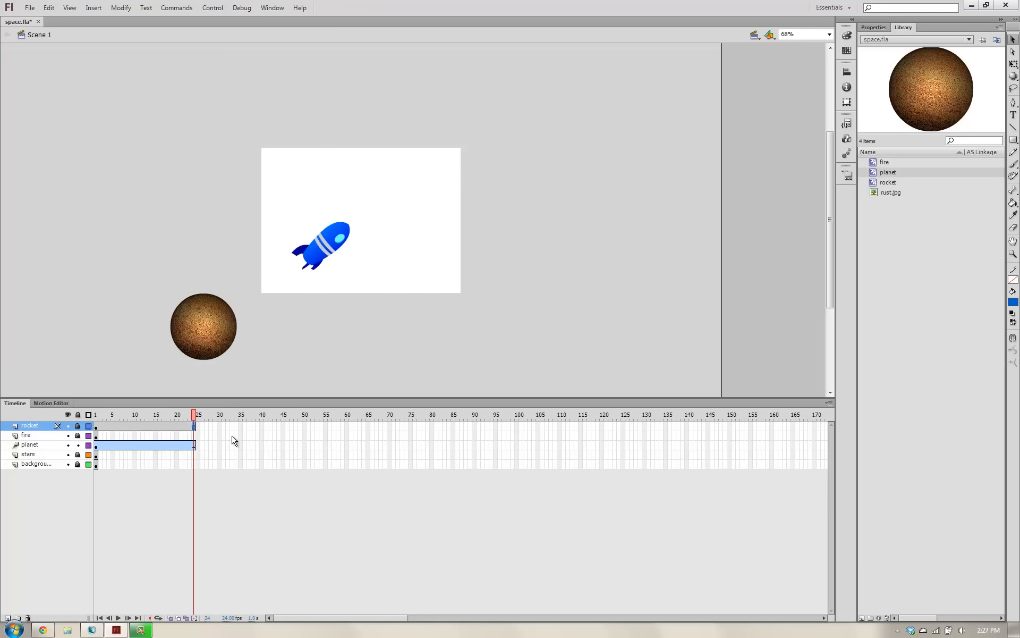
left_click(194, 436)
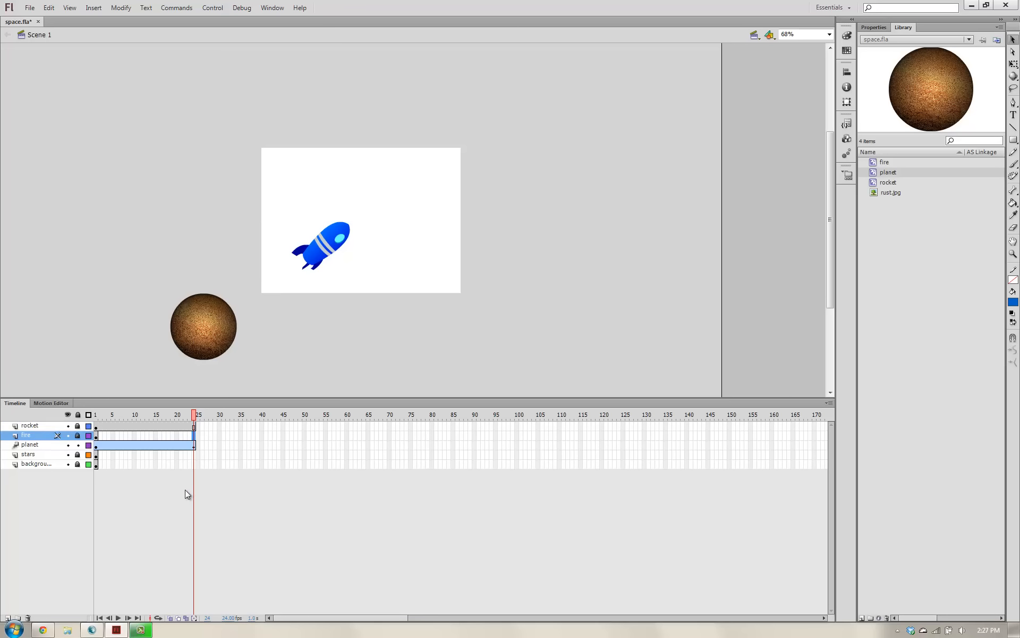
key("F5")
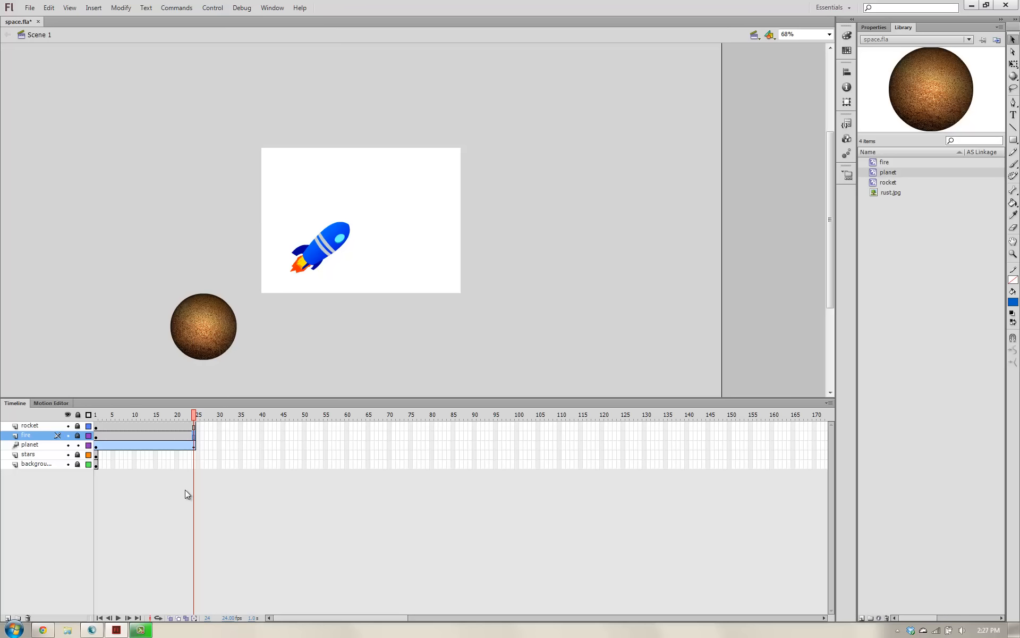
left_click(194, 455)
key("F5")
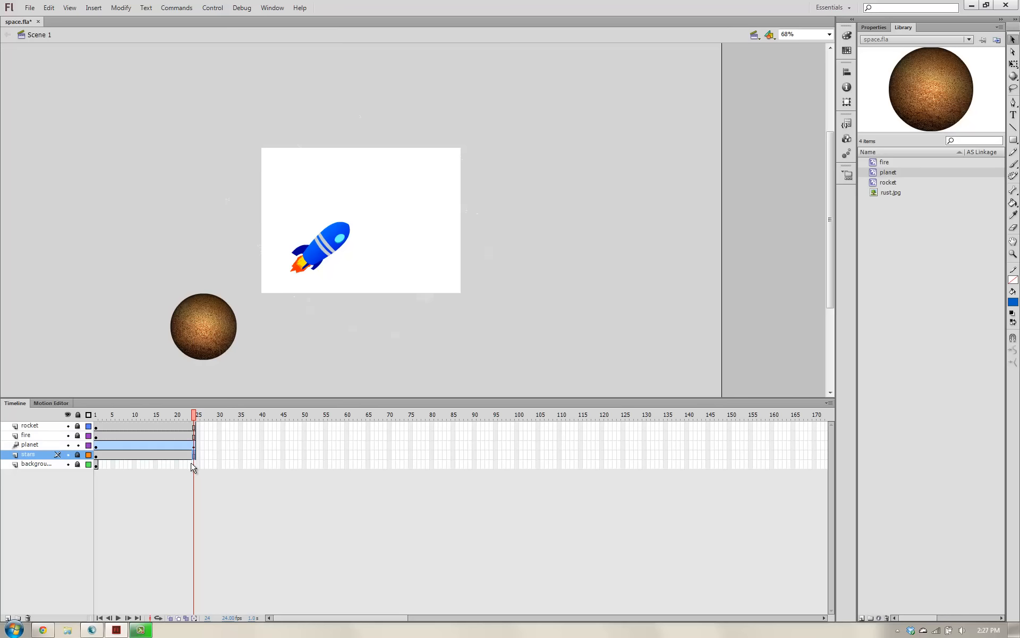
left_click(194, 465)
key("F5")
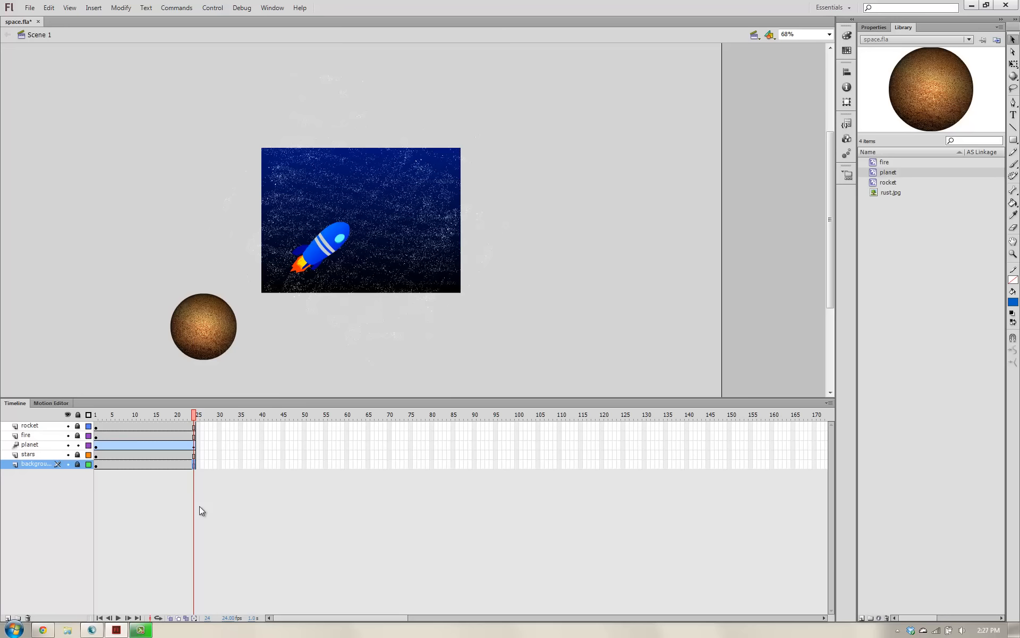
key("ctrl+Return")
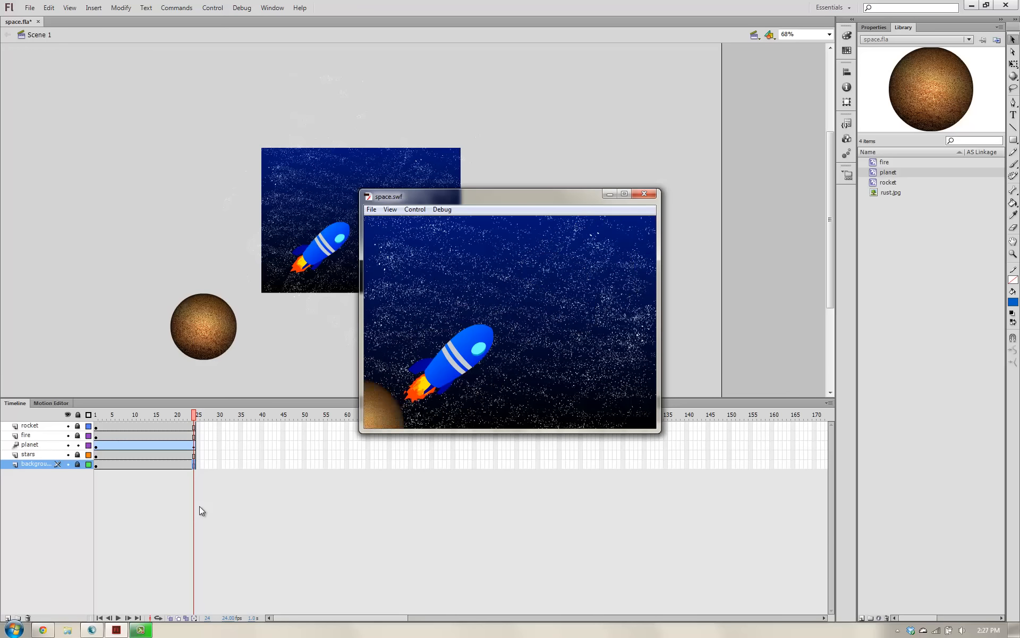
left_click(643, 194)
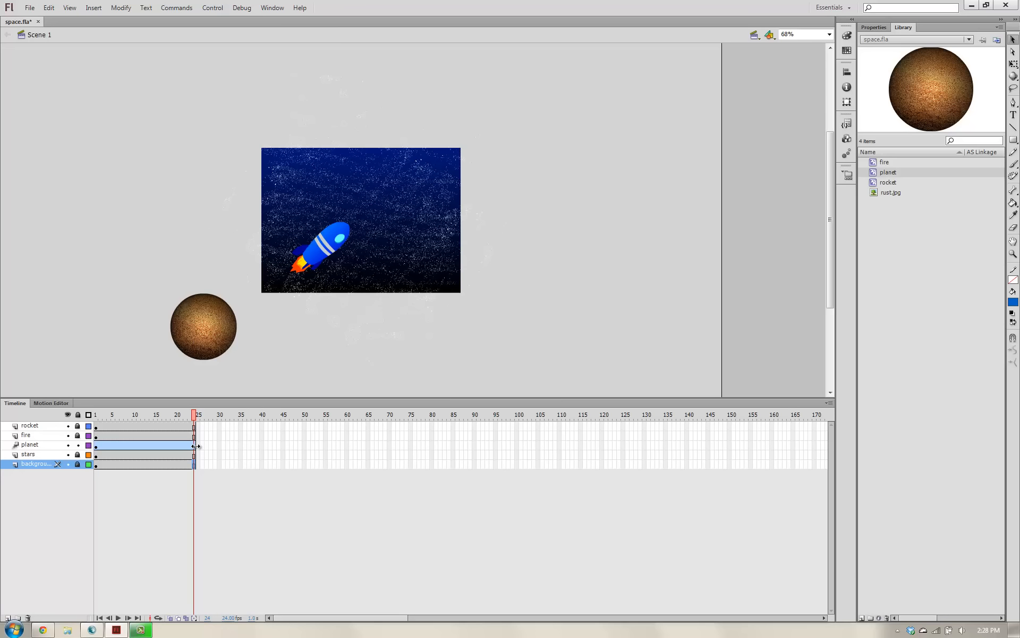
- Stretch the planet layer's motion tween to frame 100 and check its first and last frames
left_click_drag(195, 446, 519, 448)
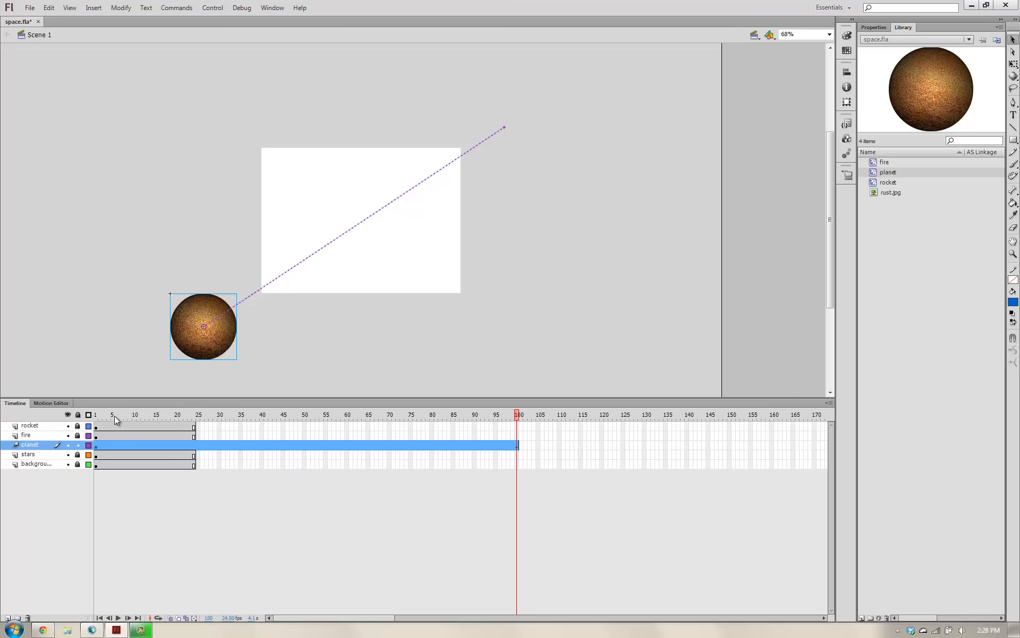
left_click(96, 415)
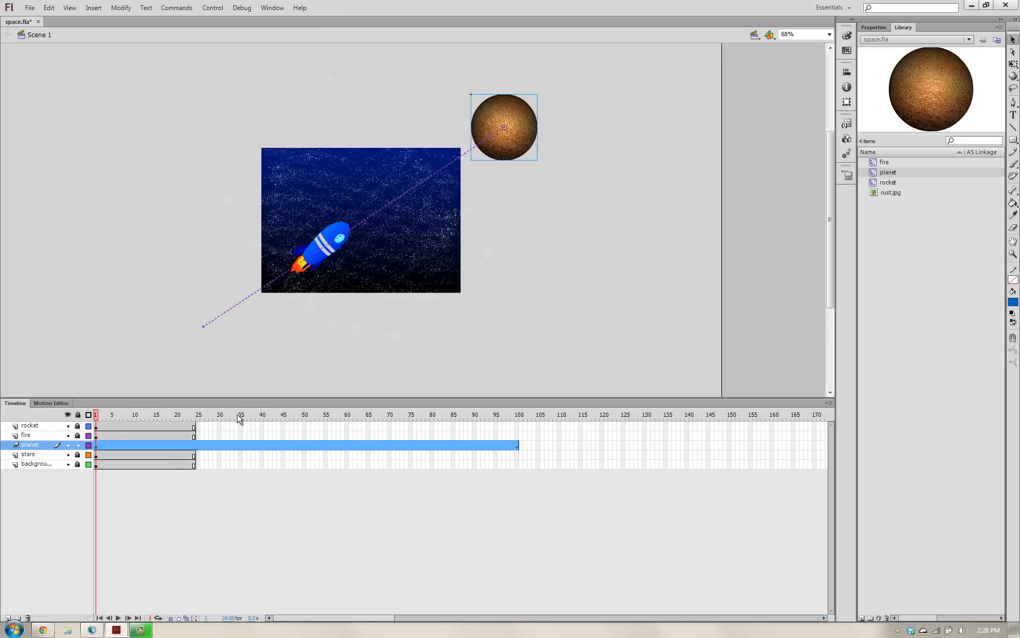
left_click(519, 415)
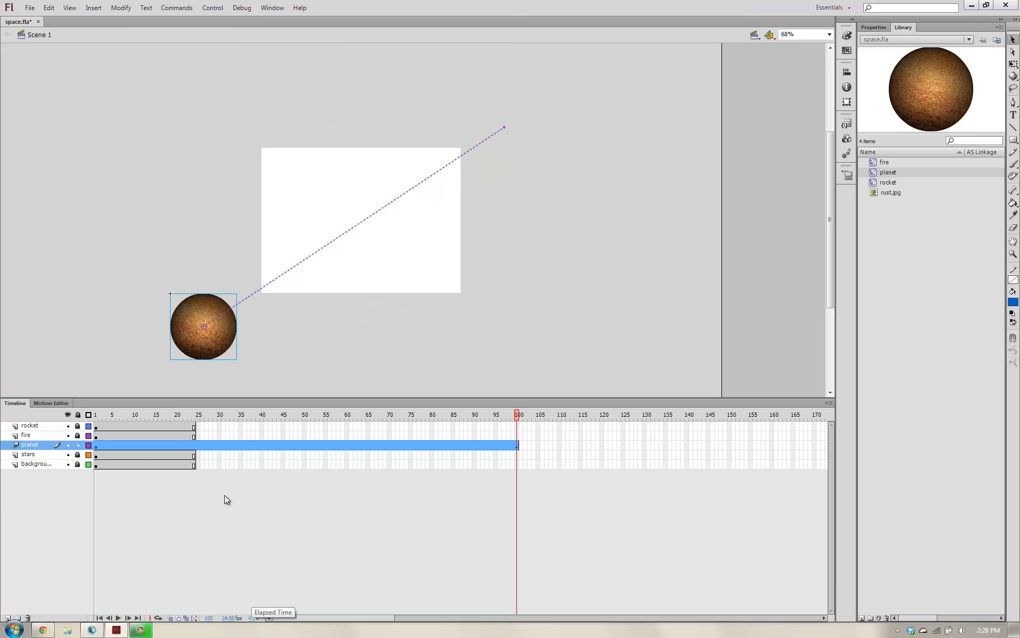
- Extend the rocket, fire, stars and background layers to frame 100 and test the movie
left_click(518, 441)
left_click(519, 435)
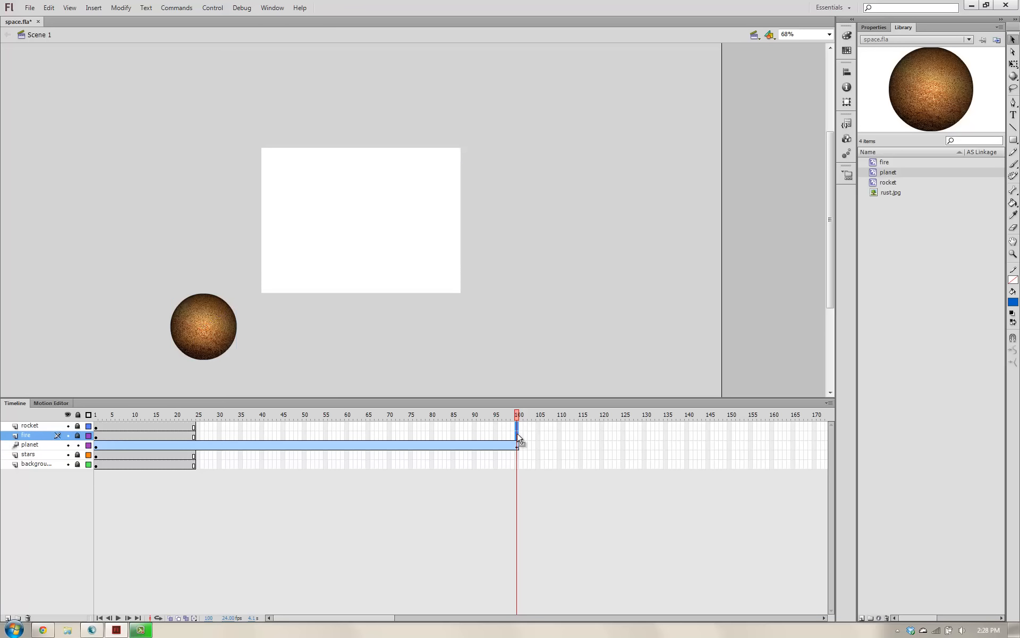
key("F5")
left_click(519, 455)
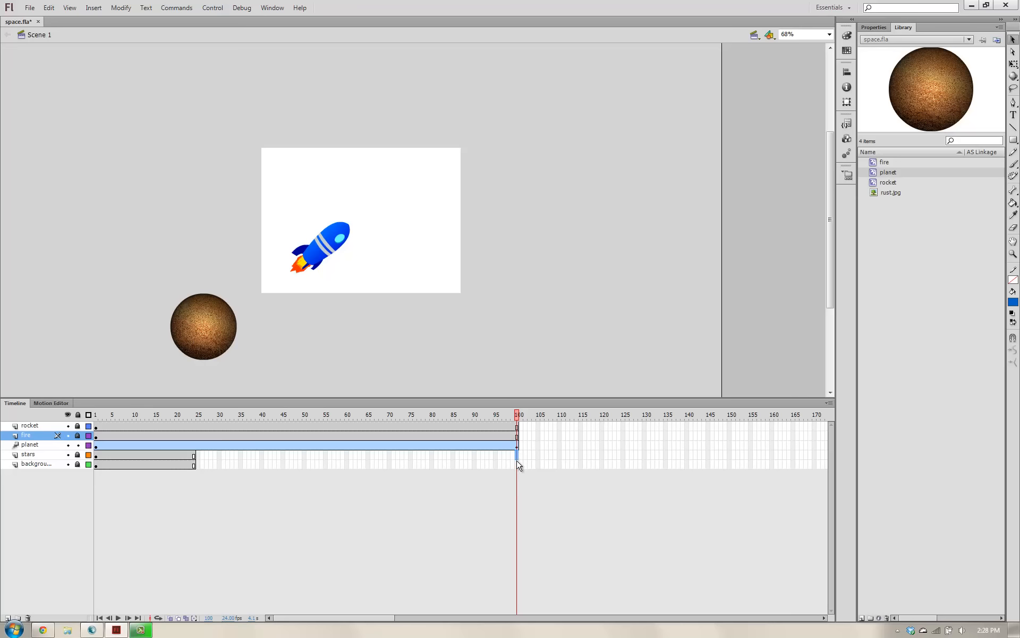
left_click(519, 465, "shift")
key("F5")
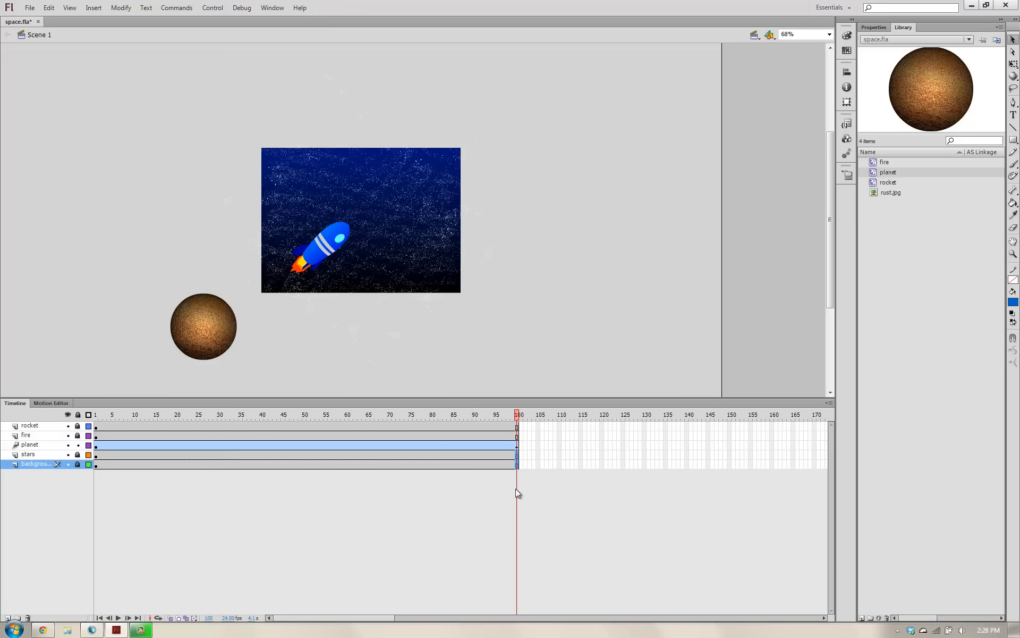
key("ctrl+Return")
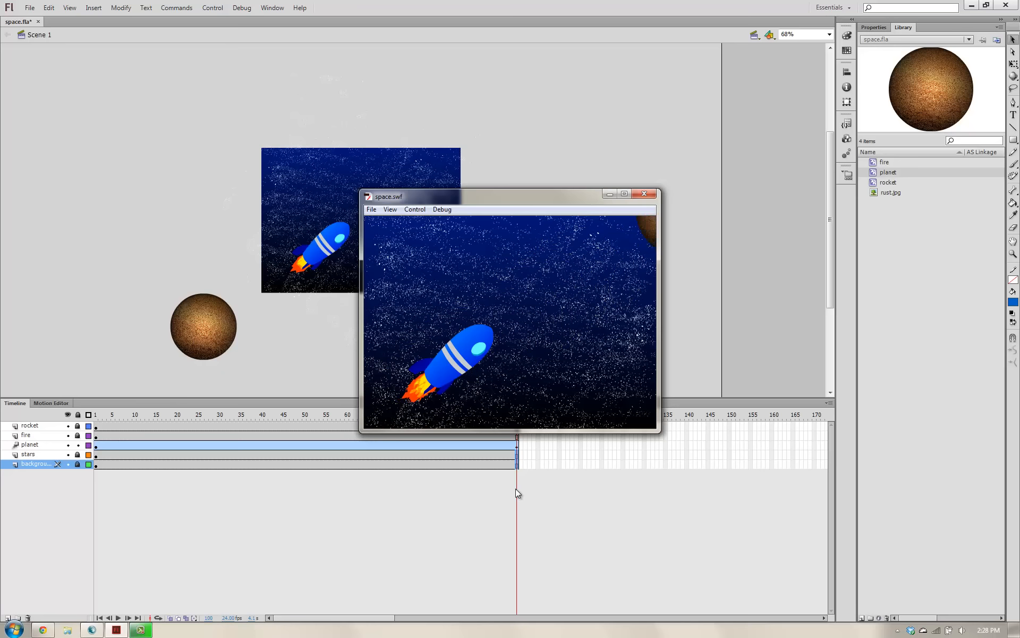
left_click(643, 193)
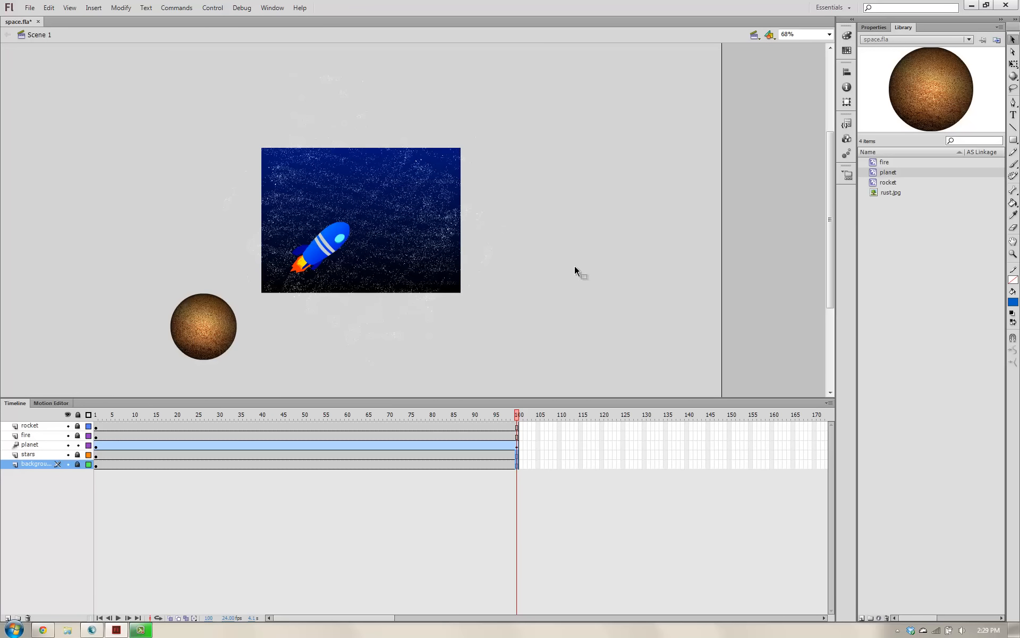
- Unlock the stars layer, lock the planet layer, and inspect the star groups at frame 1
left_click(78, 455)
left_click(96, 458)
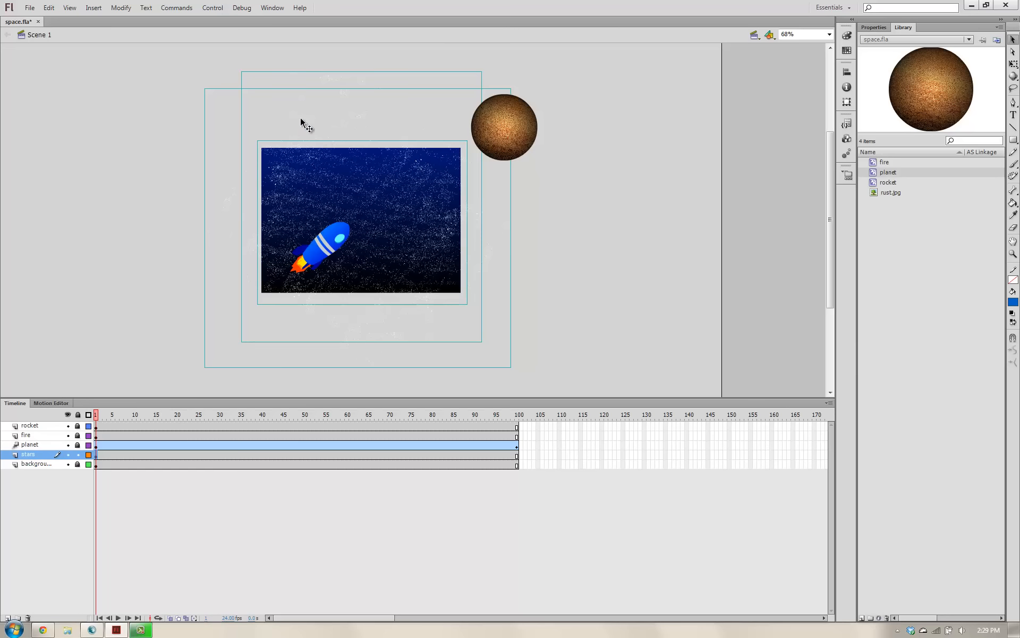
left_click_drag(311, 108, 280, 126)
left_click(286, 192)
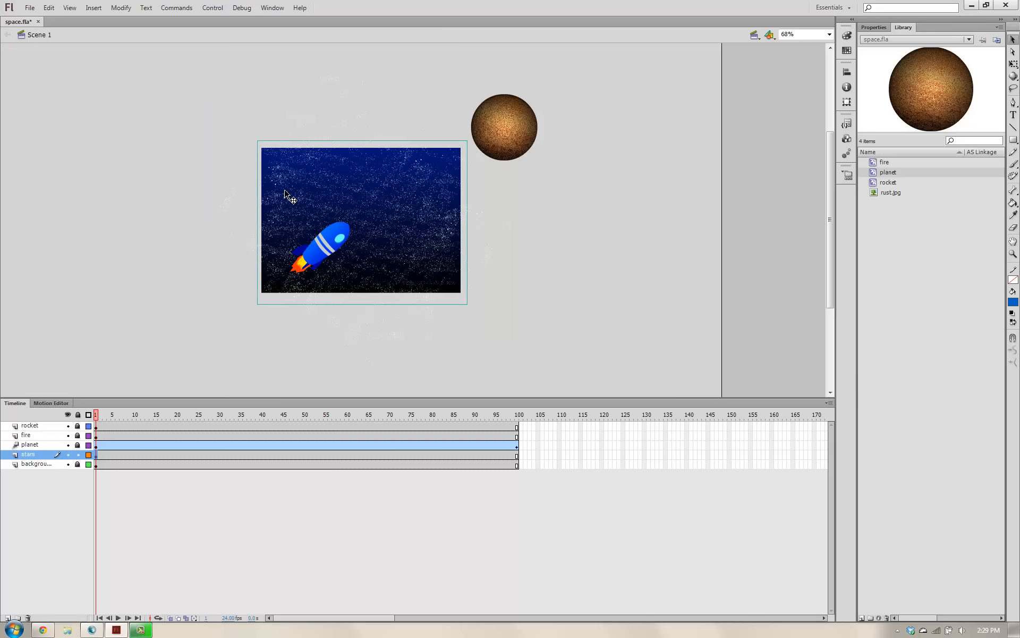
left_click(283, 127)
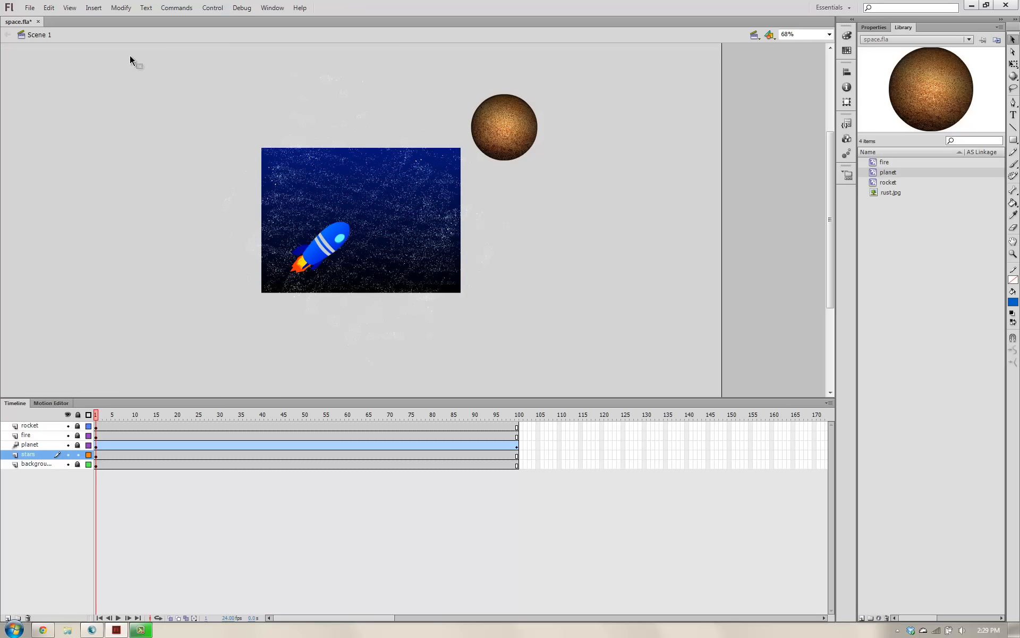
- Convert all star groups on the stars layer into a Movie Clip symbol named stars
left_click(96, 456)
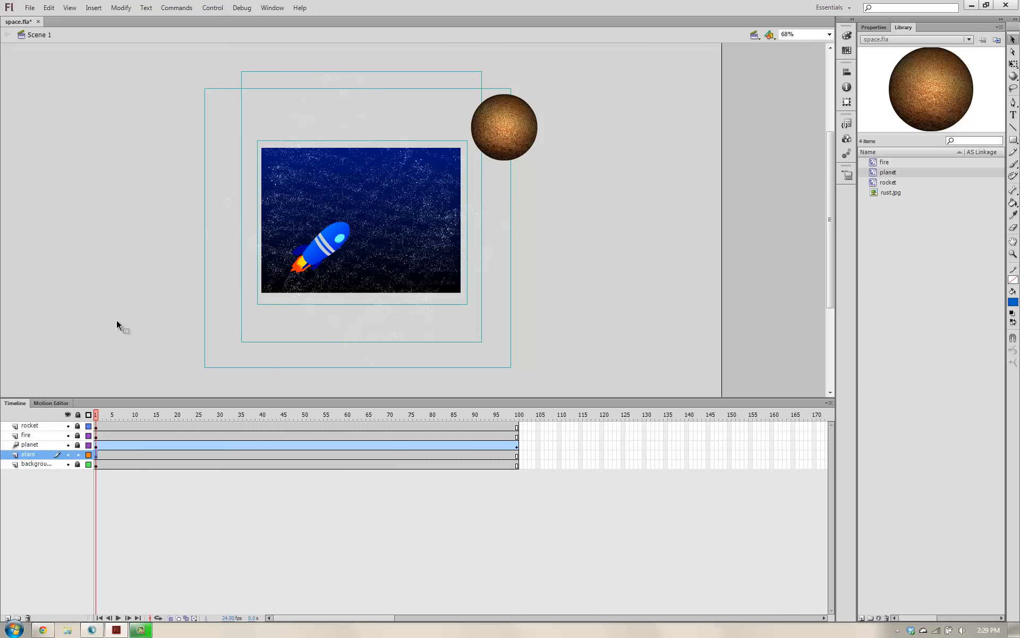
left_click(121, 7)
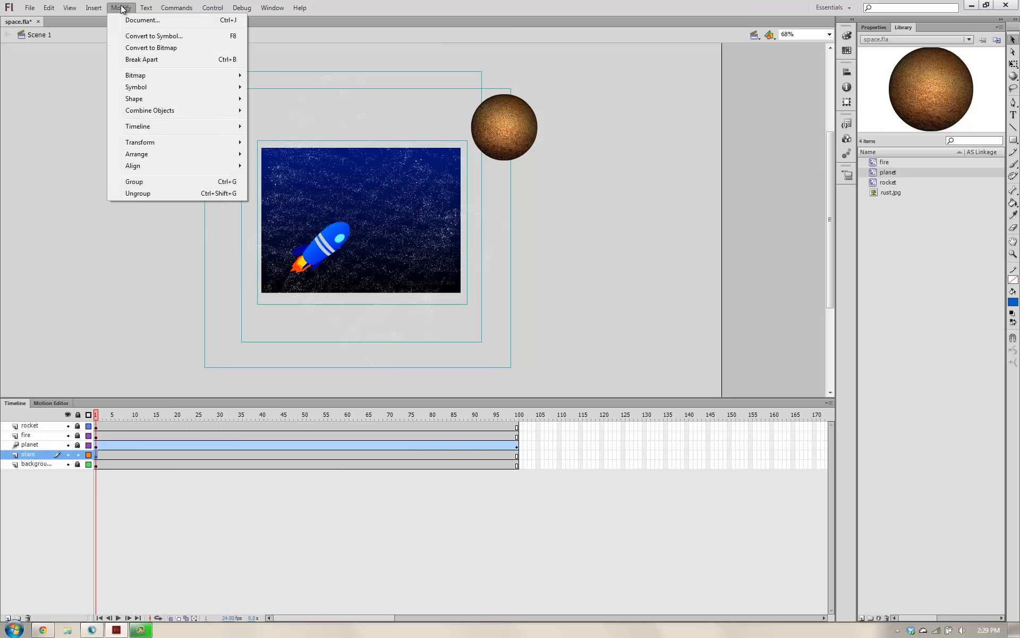
left_click(122, 37)
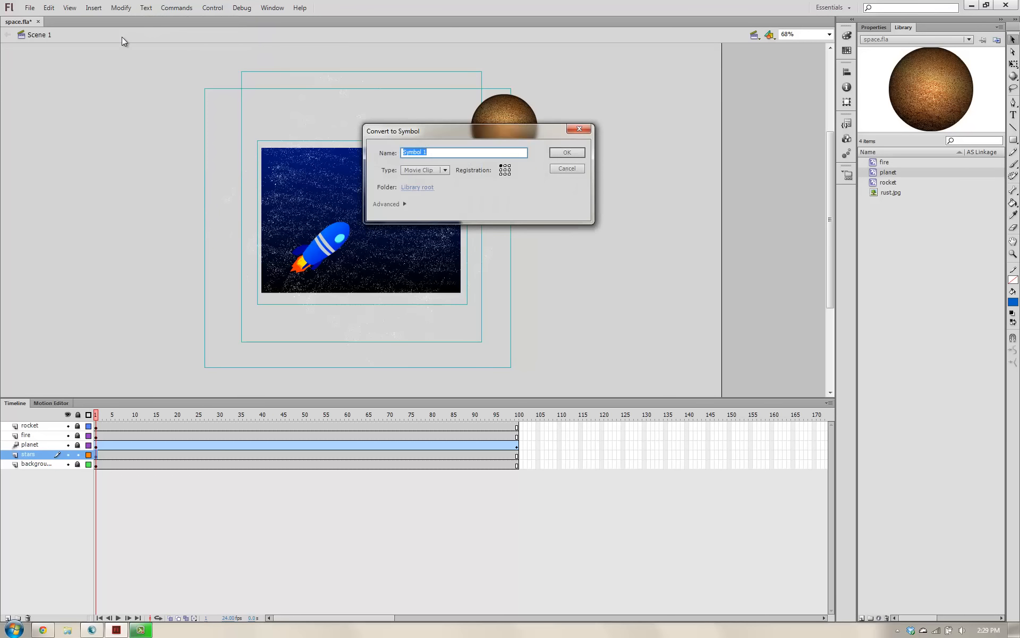
type("stars")
left_click(564, 153)
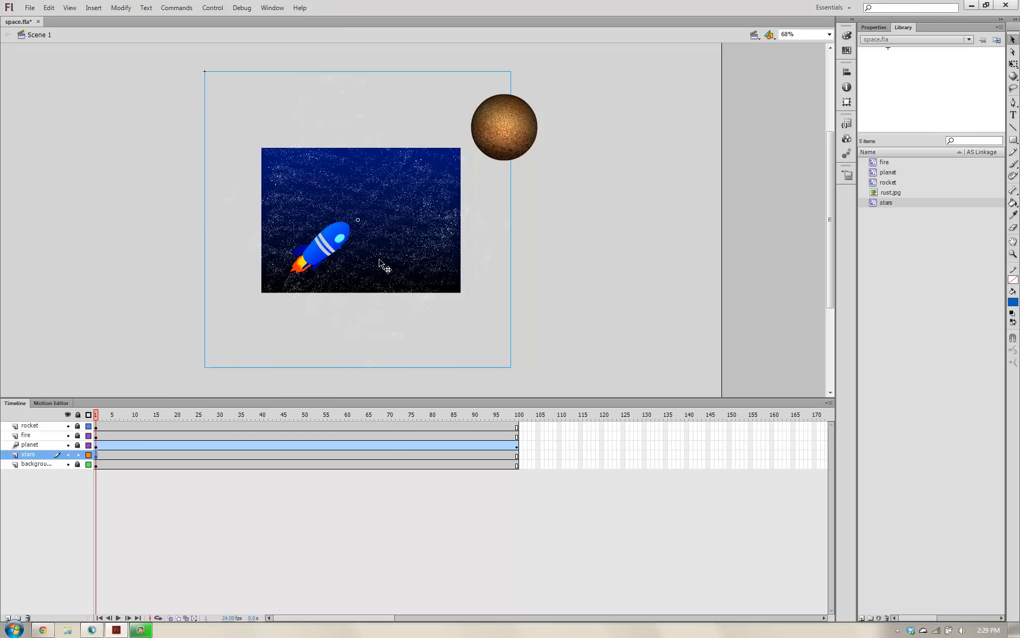
- Duplicate all star groups inside the stars symbol, place the copy beside the originals and slightly higher, and return to Scene 1
double_click(423, 160)
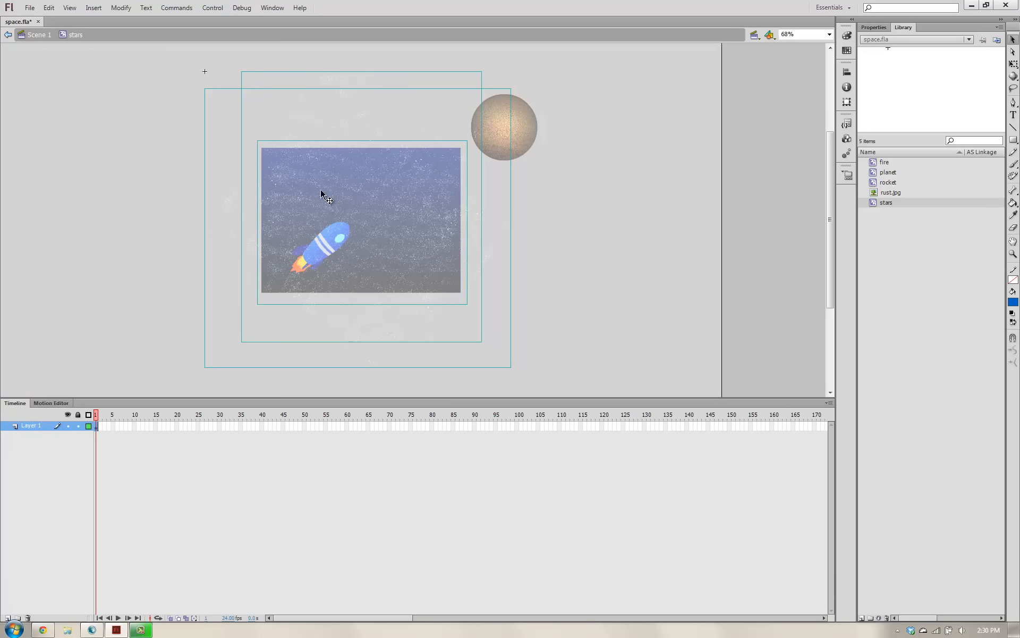
left_click(113, 154)
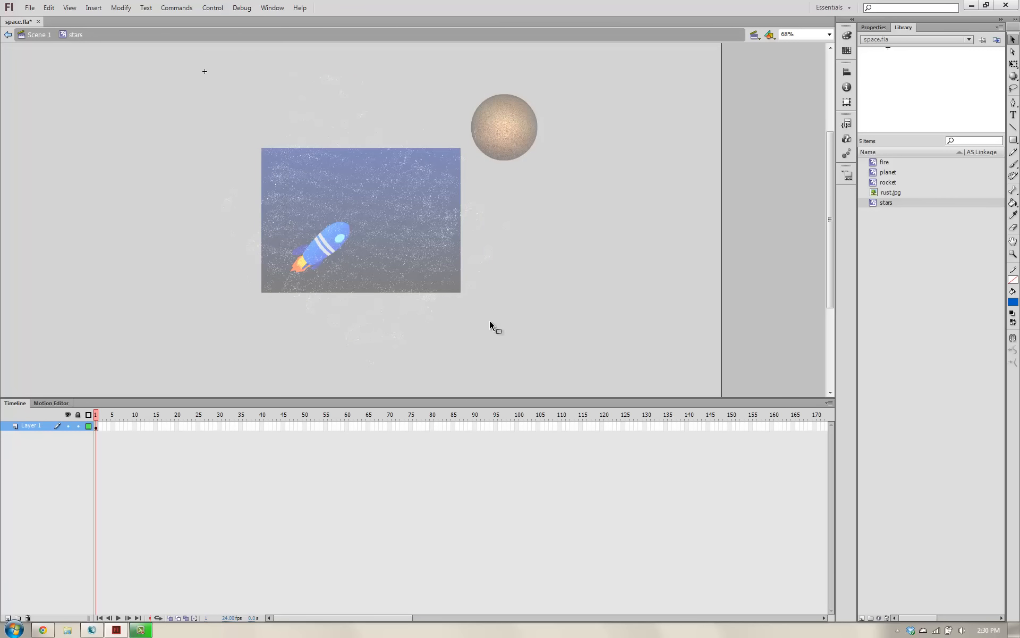
key("ctrl+a")
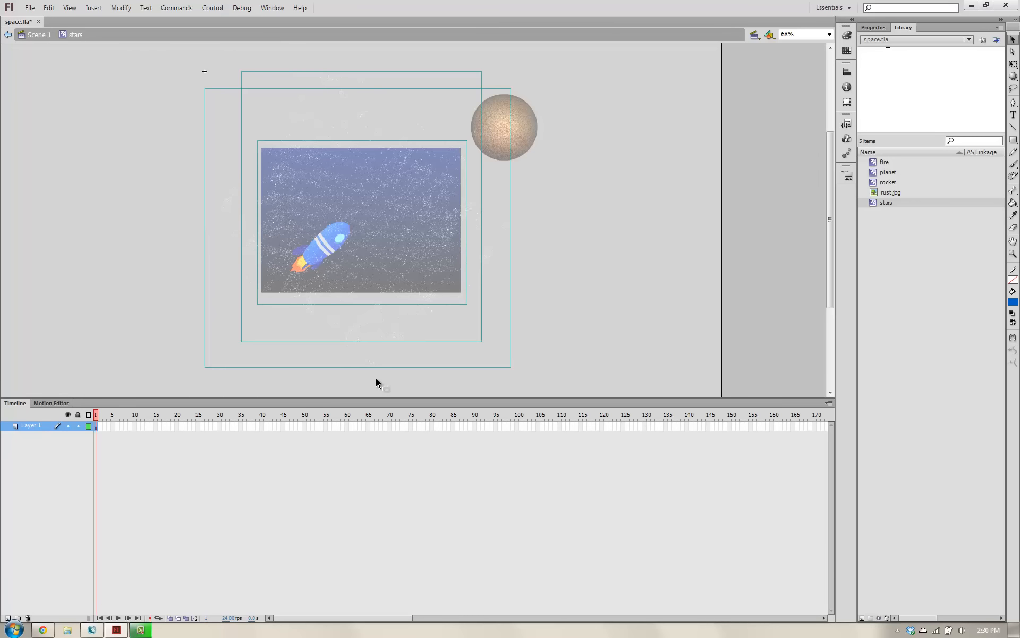
key("alt")
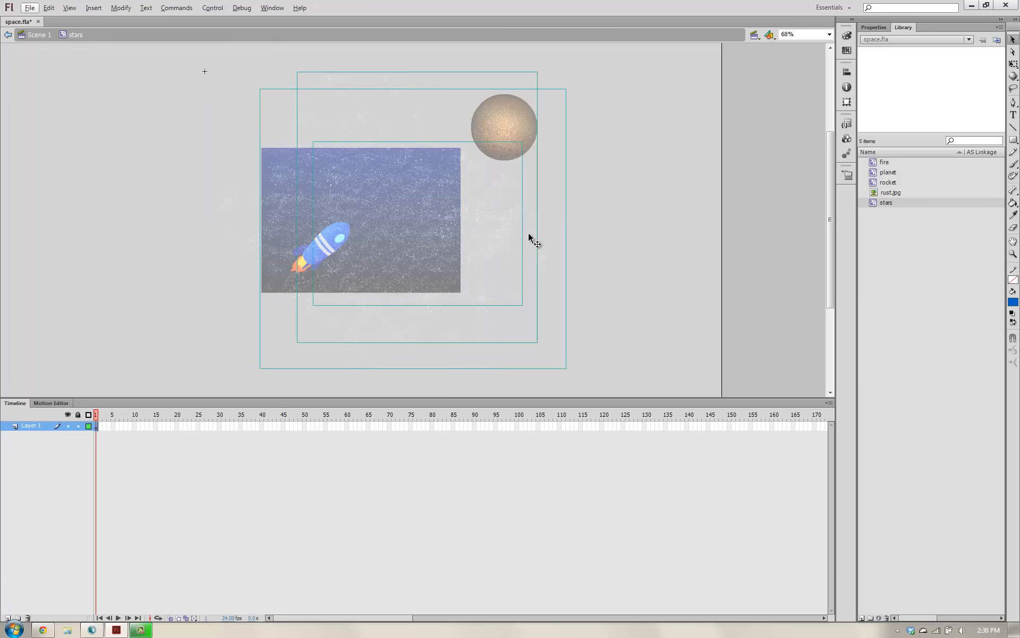
left_click(583, 221)
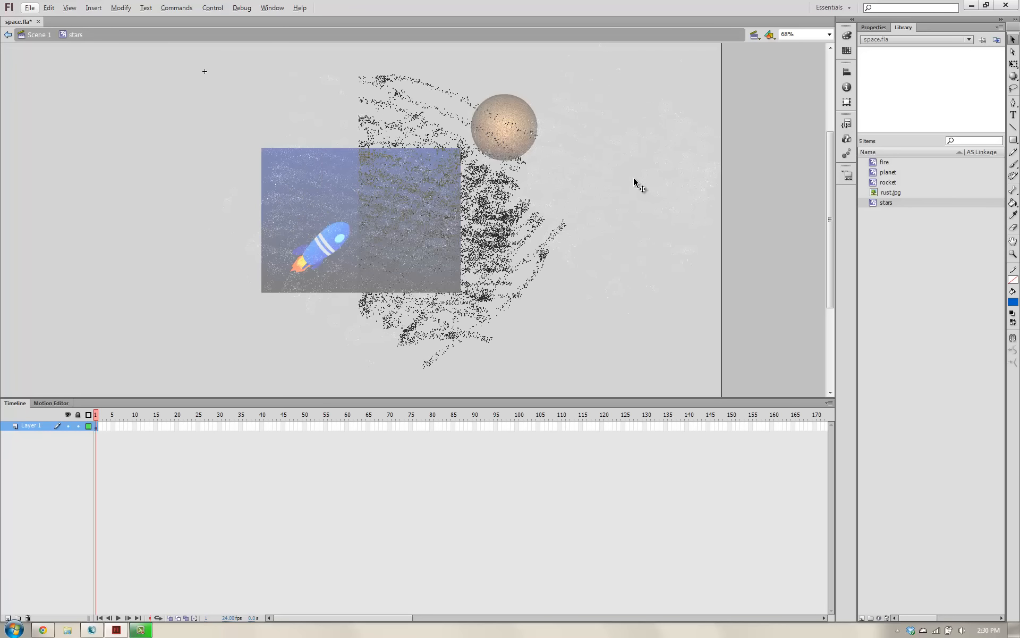
key("ctrl+a")
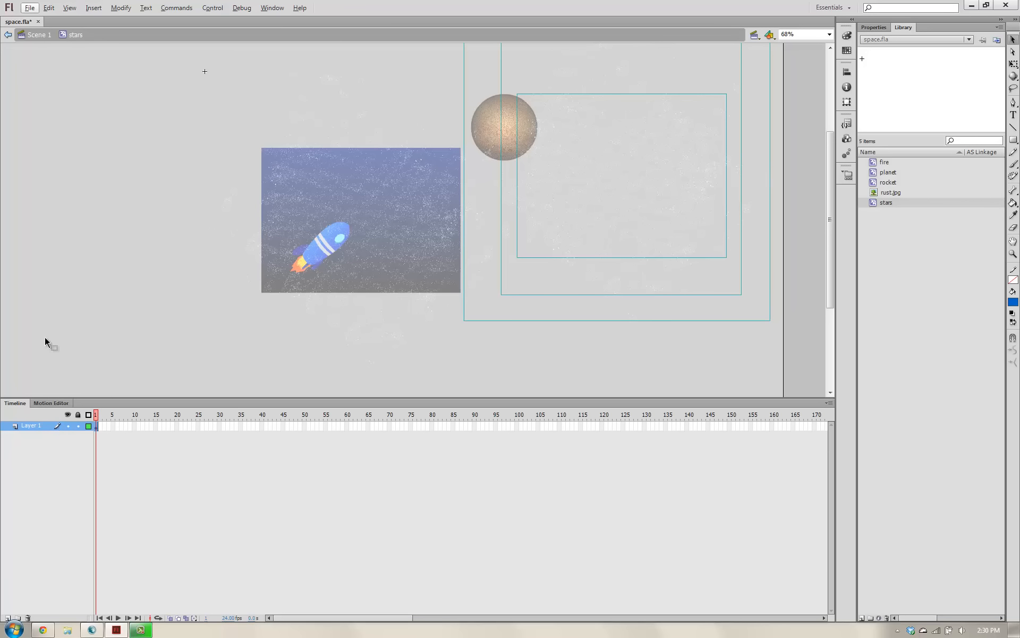
left_click(45, 36)
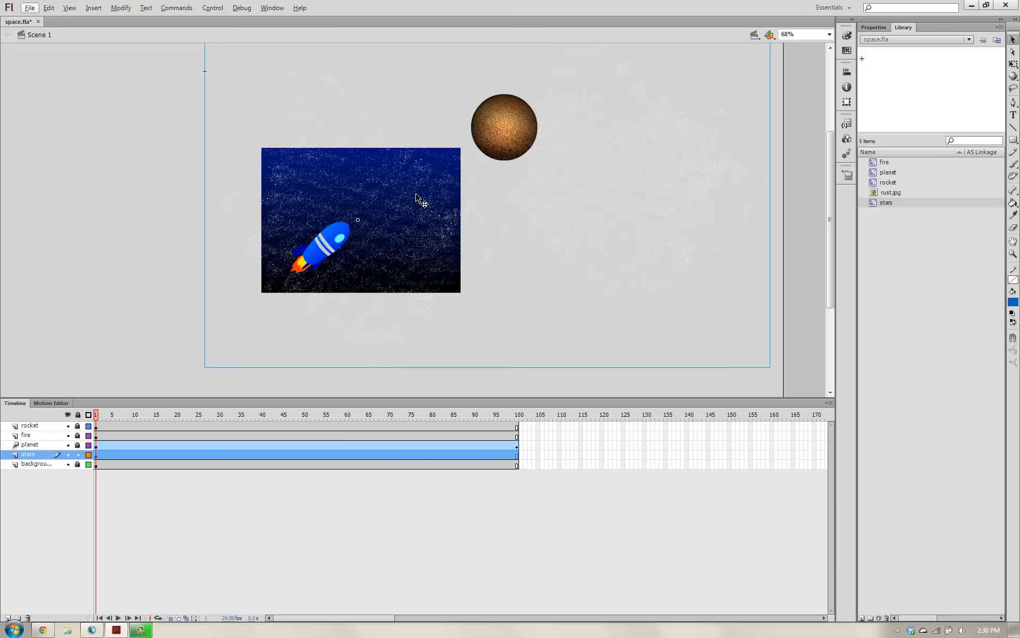
- Rotate the stars symbol counterclockwise so its long side rises toward the upper right, and reposition it to cover the whole background
key("ctrl+minus")
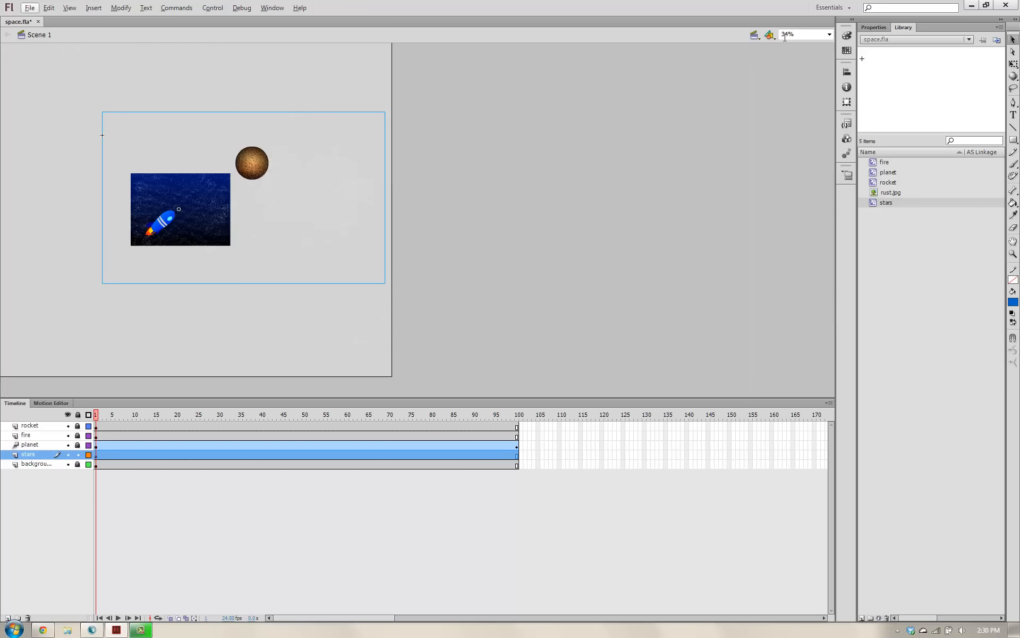
left_click(802, 34)
type("50")
key("Return")
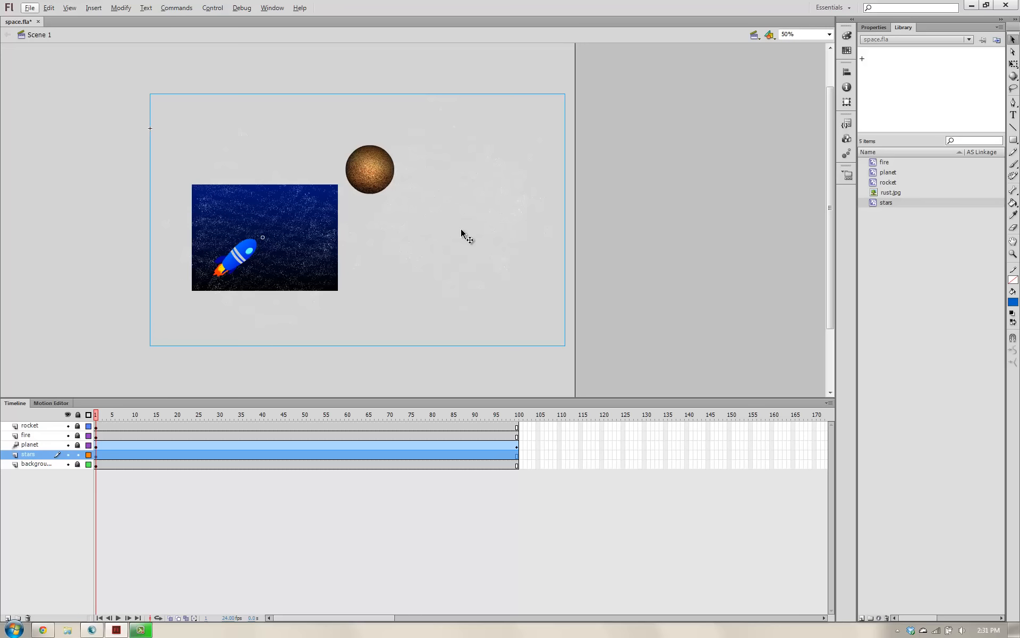
left_click_drag(94, 446, 98, 460)
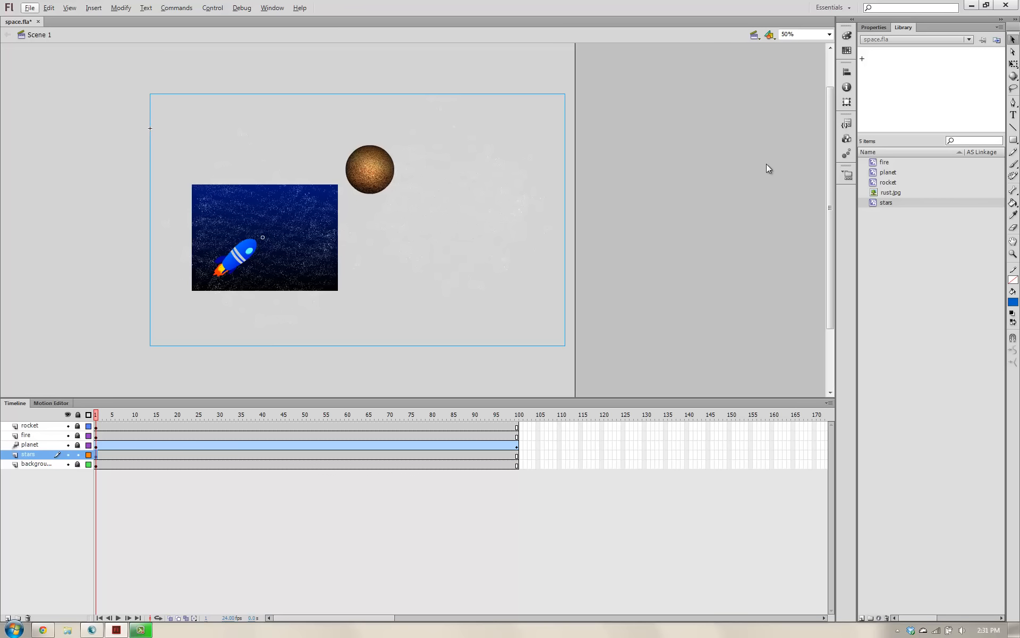
left_click(1014, 64)
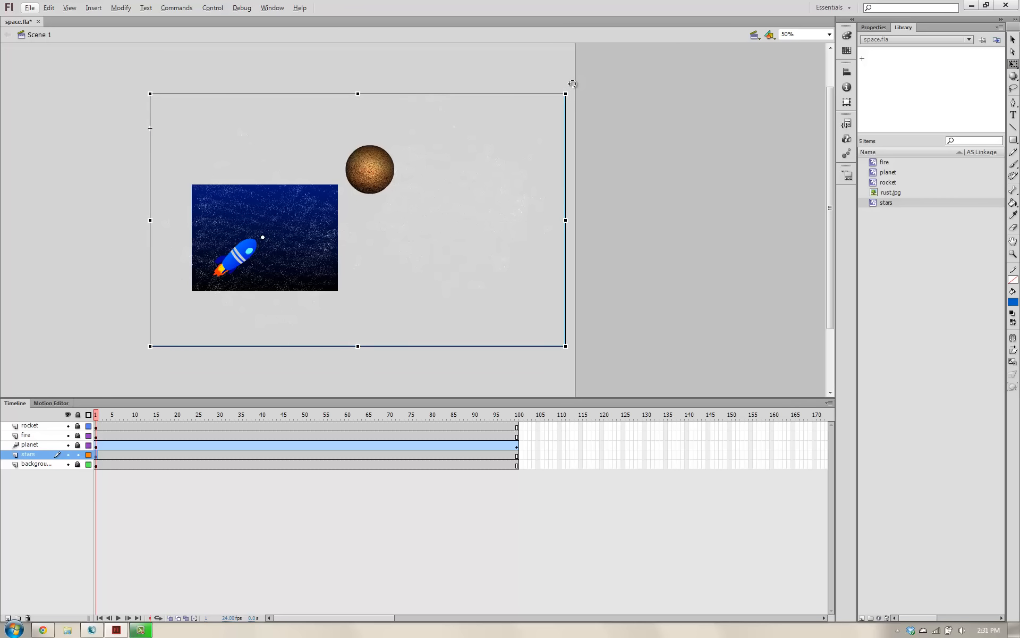
left_click_drag(573, 85, 437, 1)
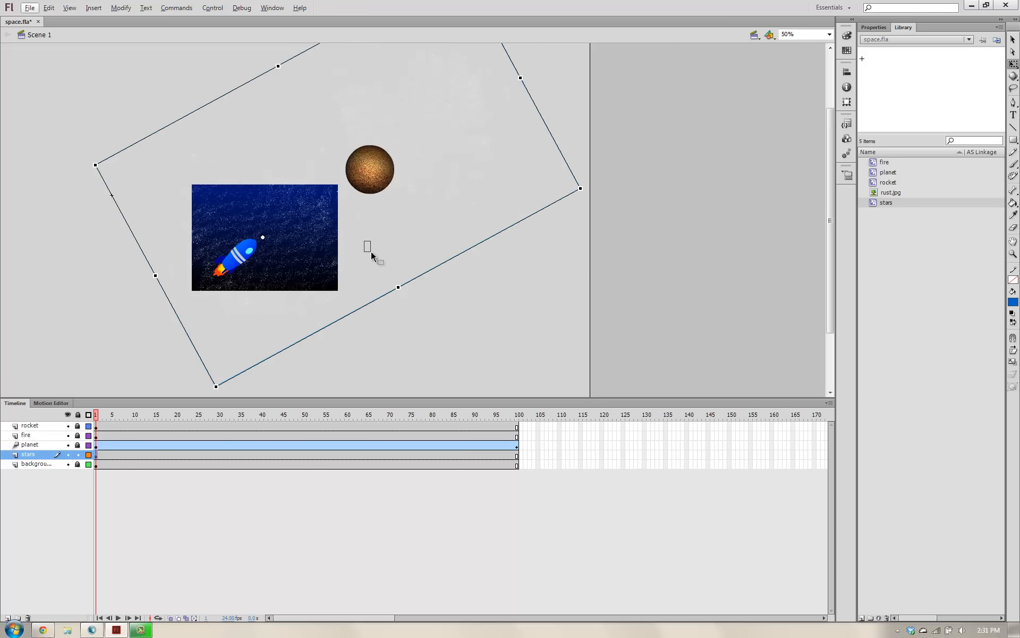
left_click(451, 122)
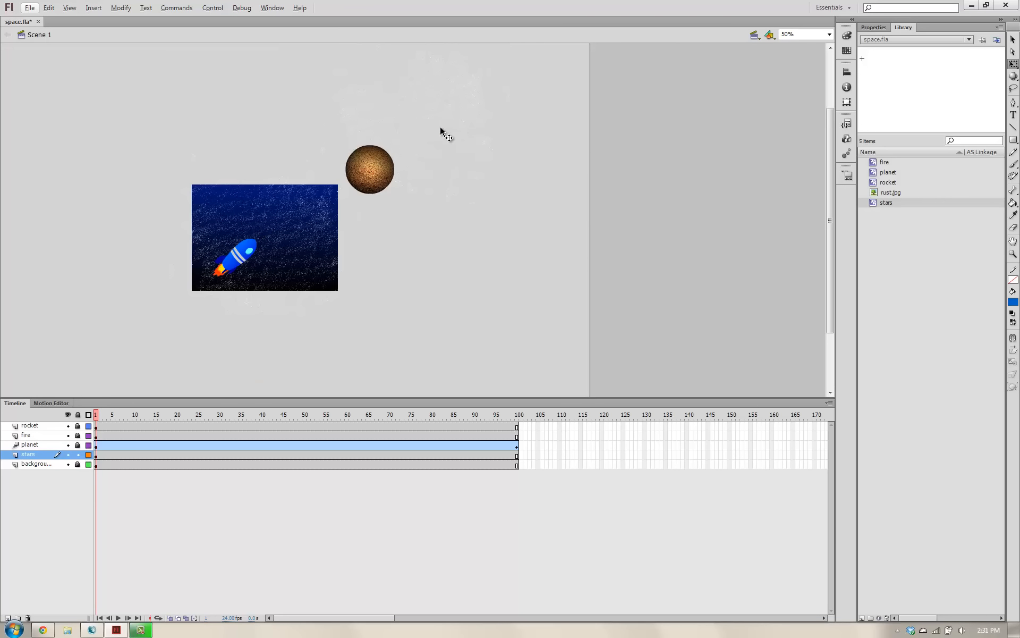
left_click(440, 128)
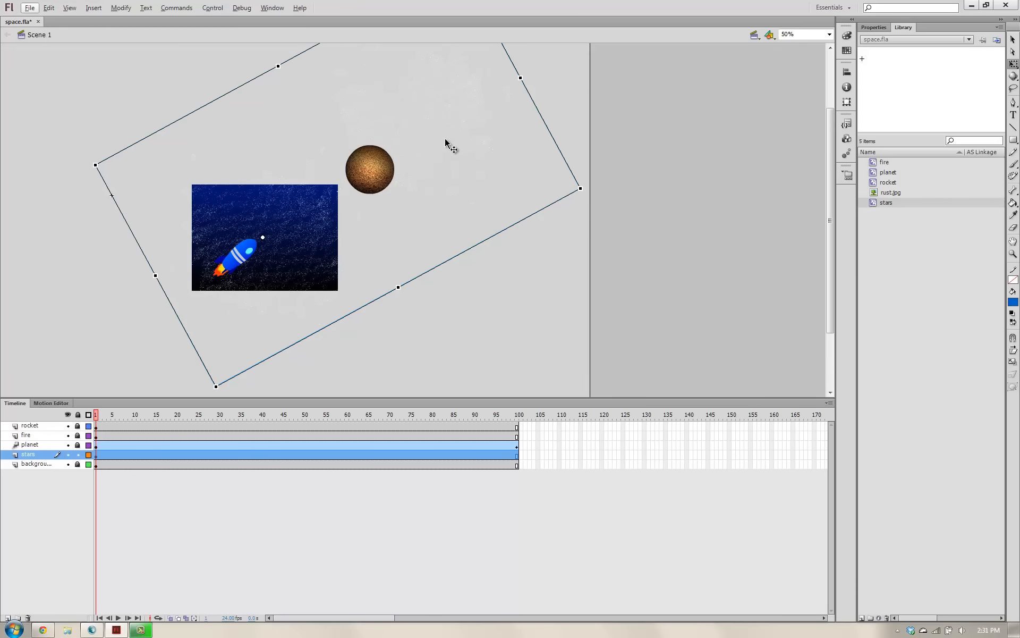
left_click_drag(446, 138, 458, 132)
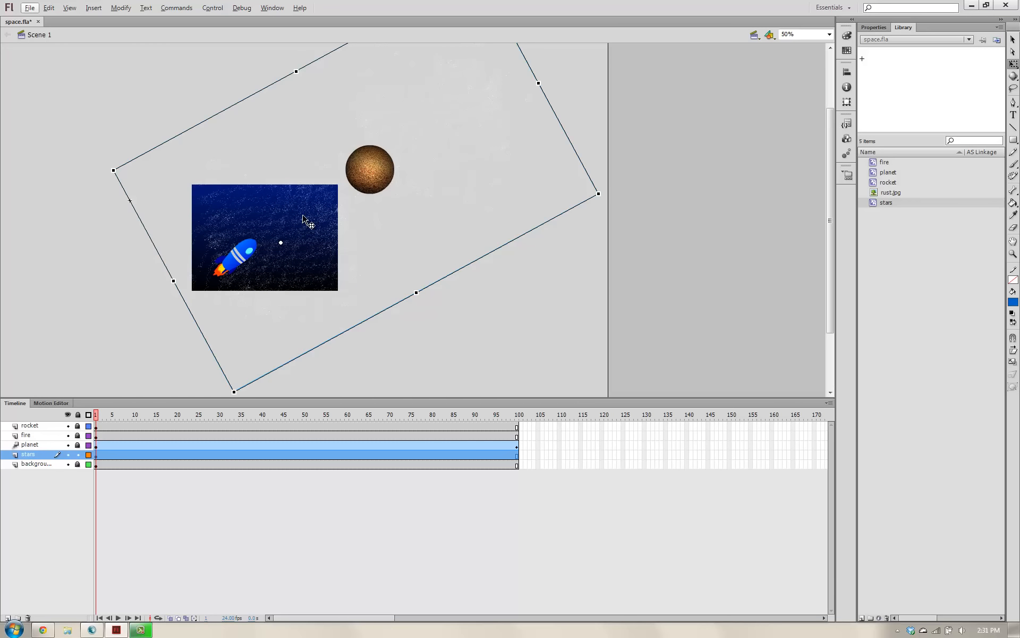
left_click_drag(303, 216, 291, 224)
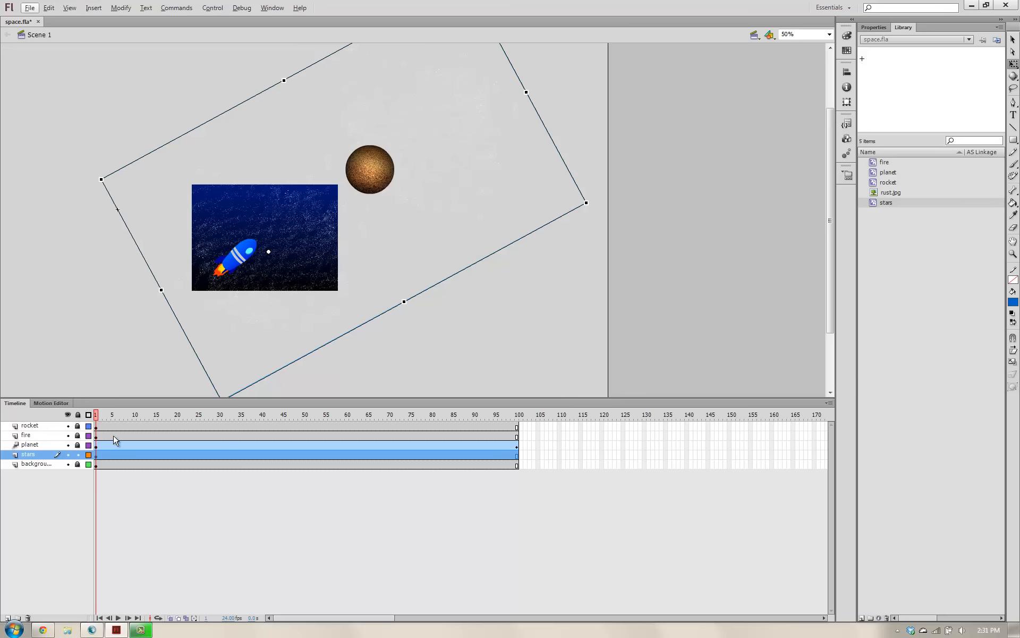
- Create a motion tween on the stars layer from frame 1 and check frames along its span
left_click(99, 458)
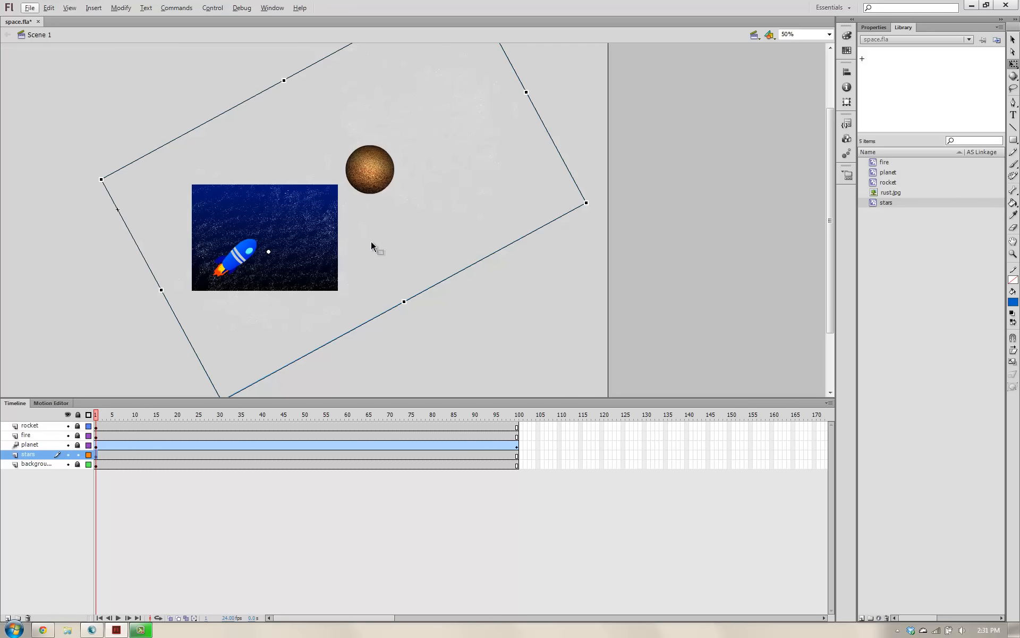
right_click(97, 454)
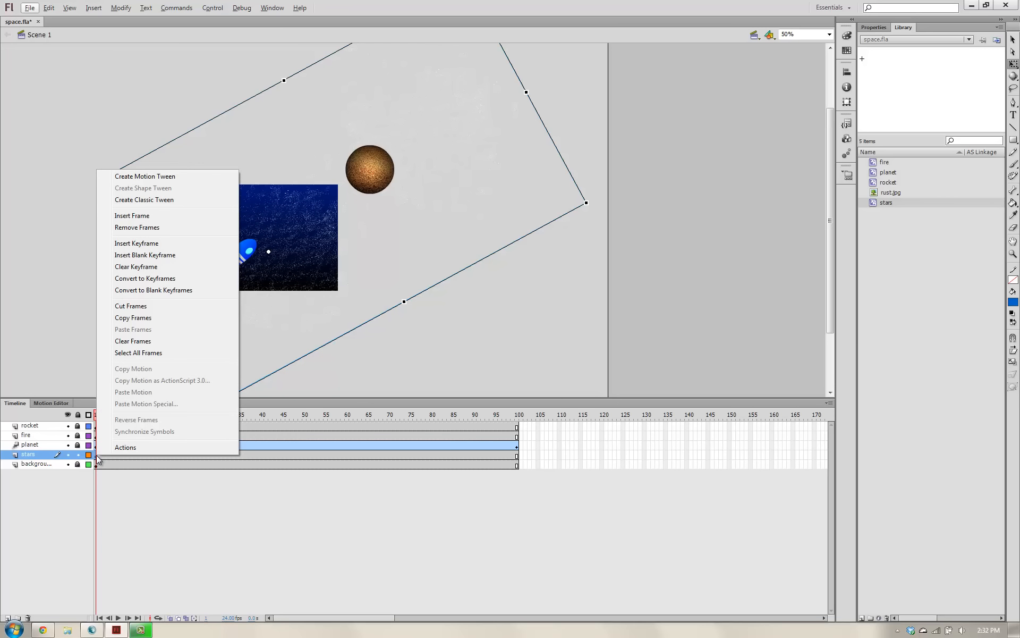
left_click(184, 179)
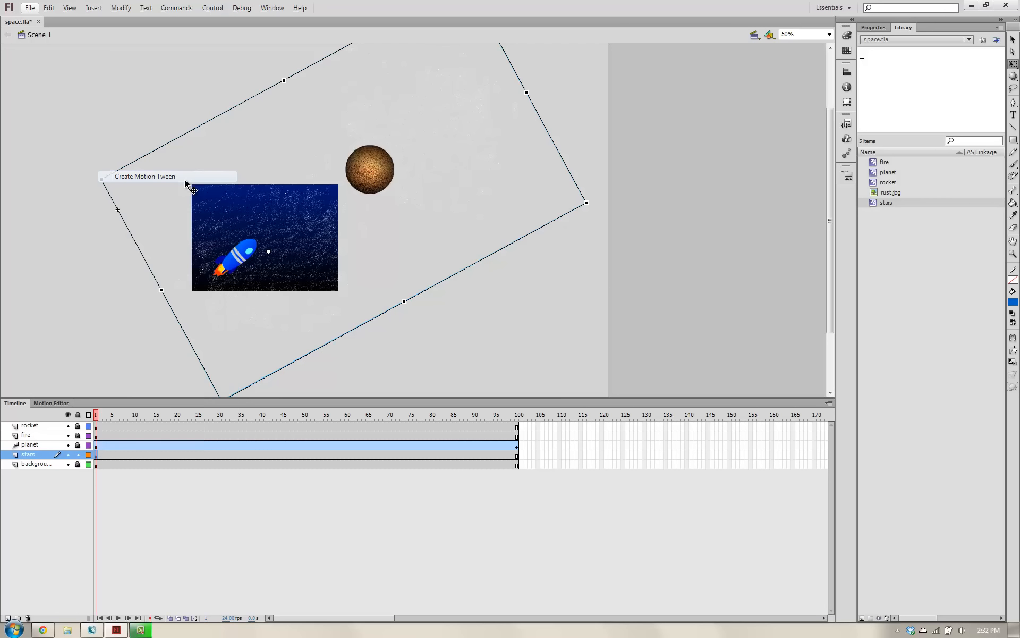
left_click(137, 454)
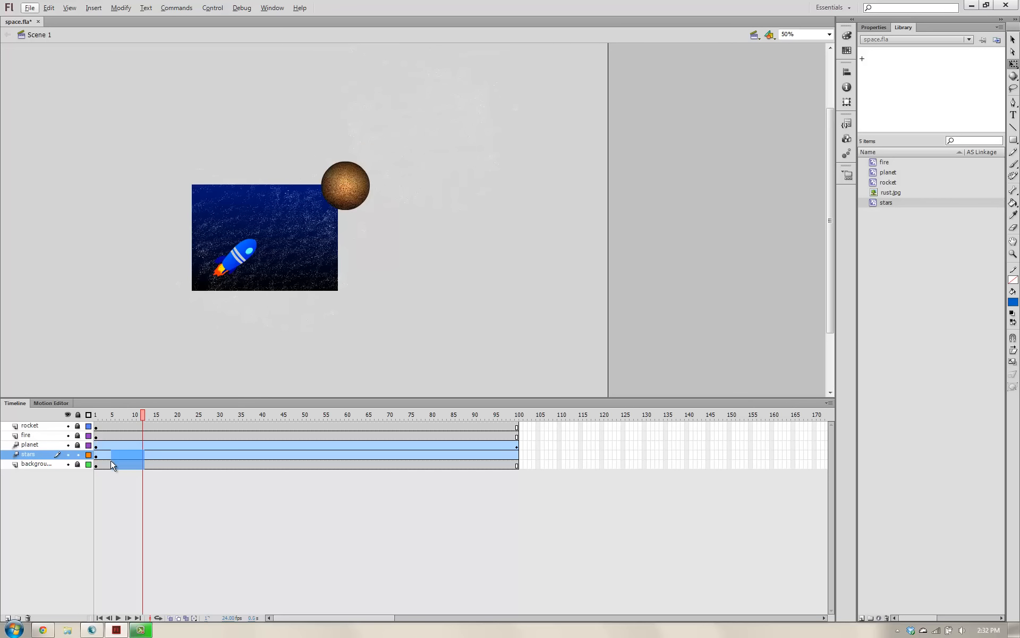
left_click(163, 454)
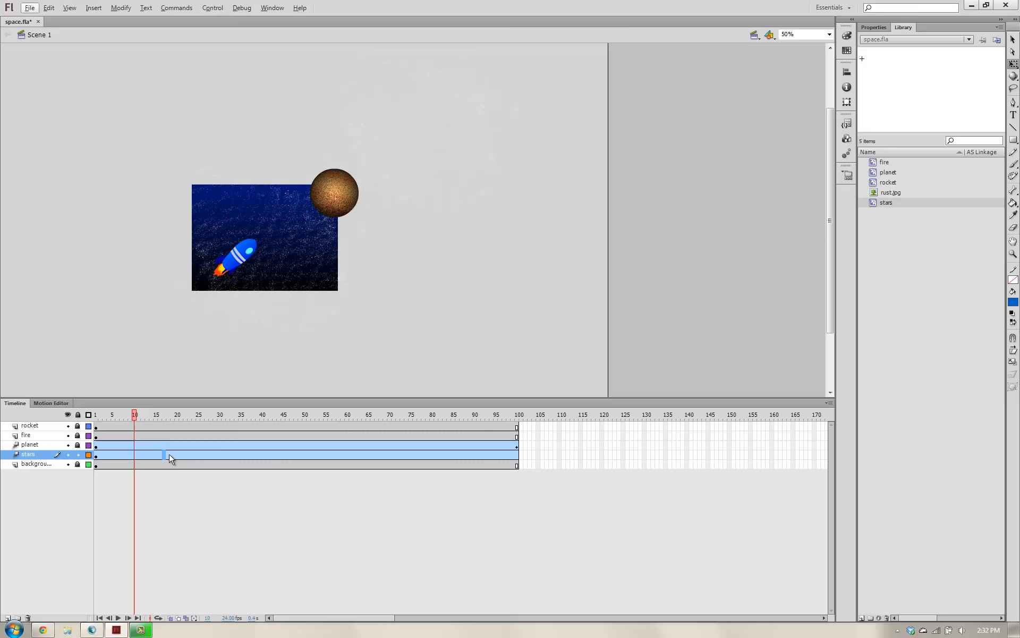
left_click(253, 455)
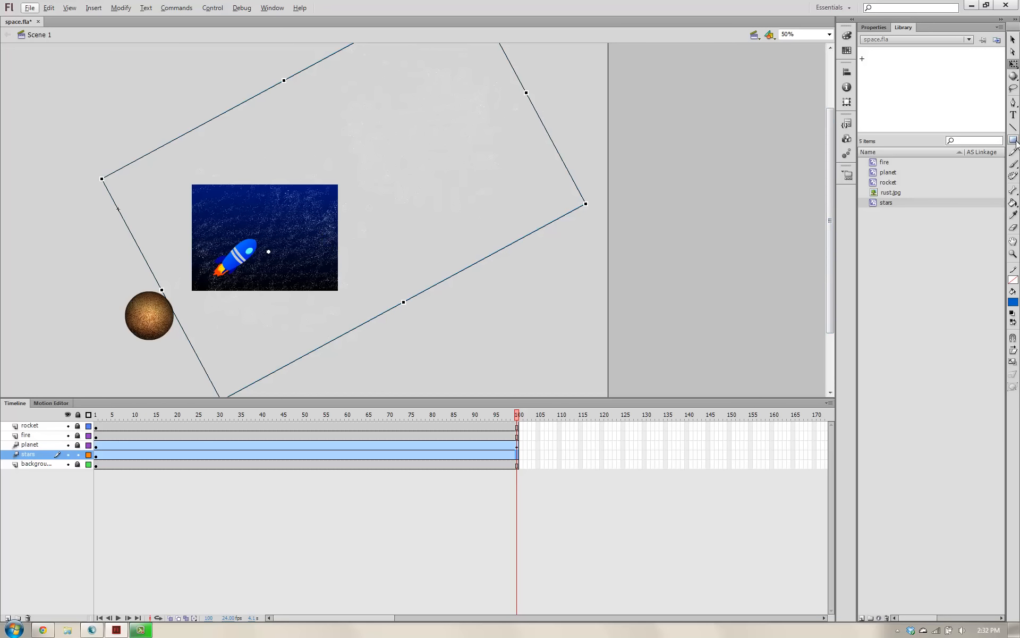
- At frame 100, move the stars symbol diagonally down-left so its duplicated stars line up with the pattern shown at frame 1
left_click(1013, 253)
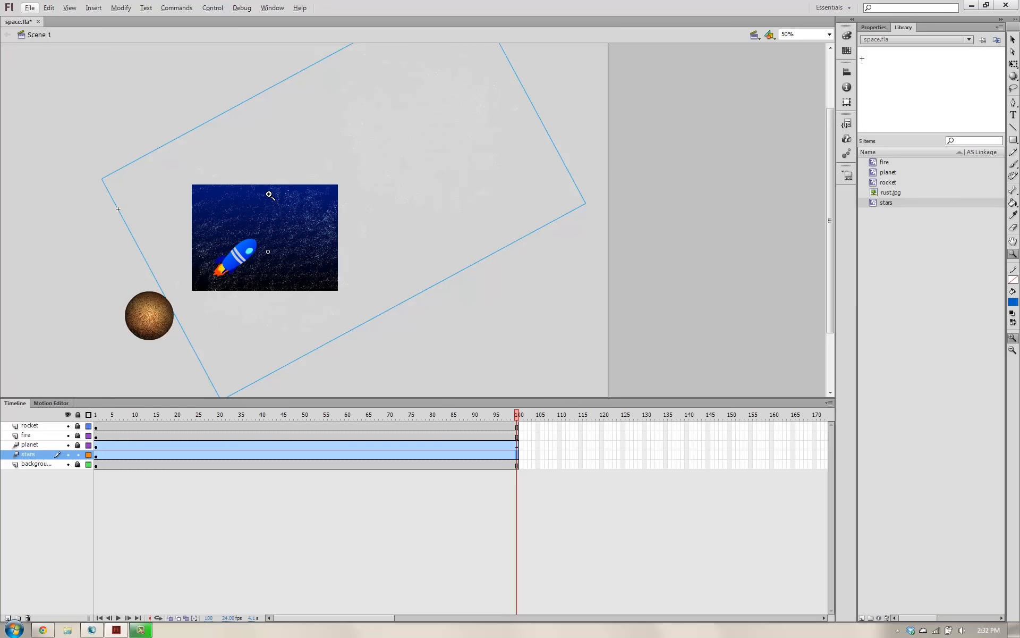
left_click_drag(332, 269, 344, 264)
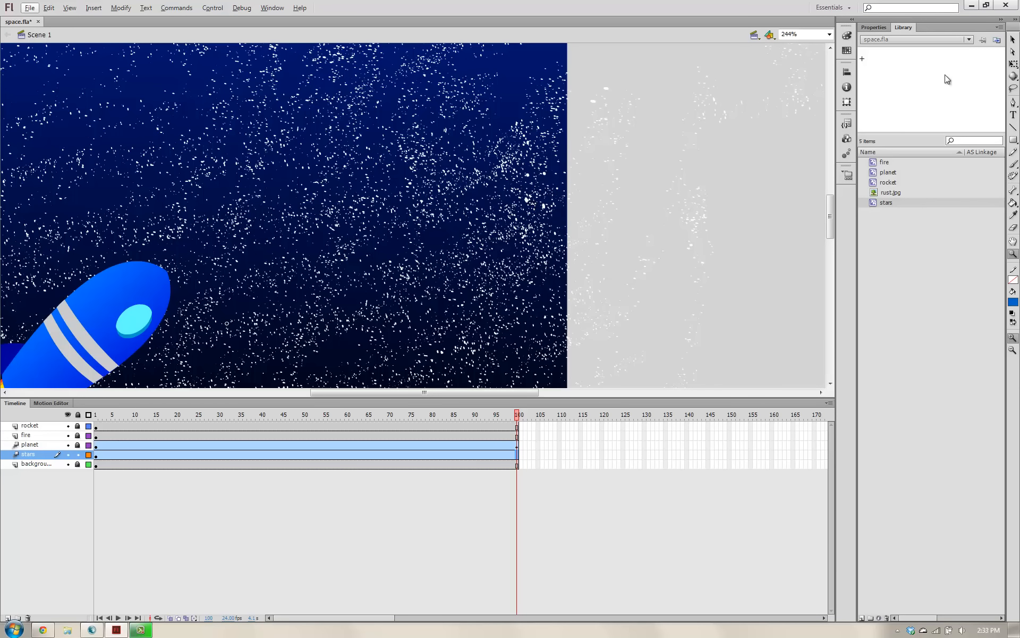
left_click(1012, 40)
left_click_drag(607, 86, 685, 98)
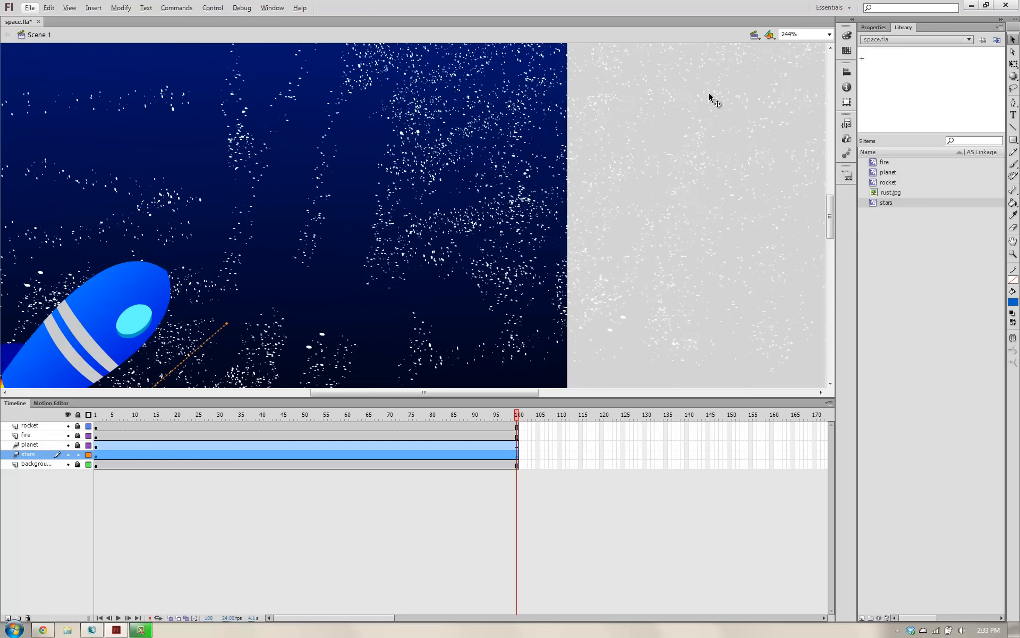
left_click_drag(646, 123, 247, 372)
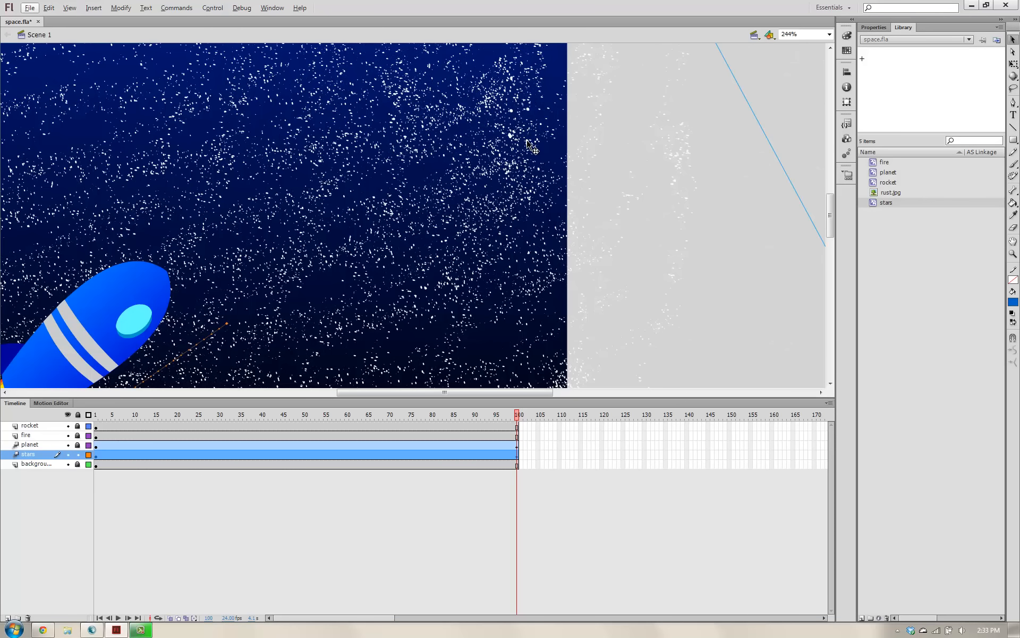
left_click_drag(529, 143, 535, 200)
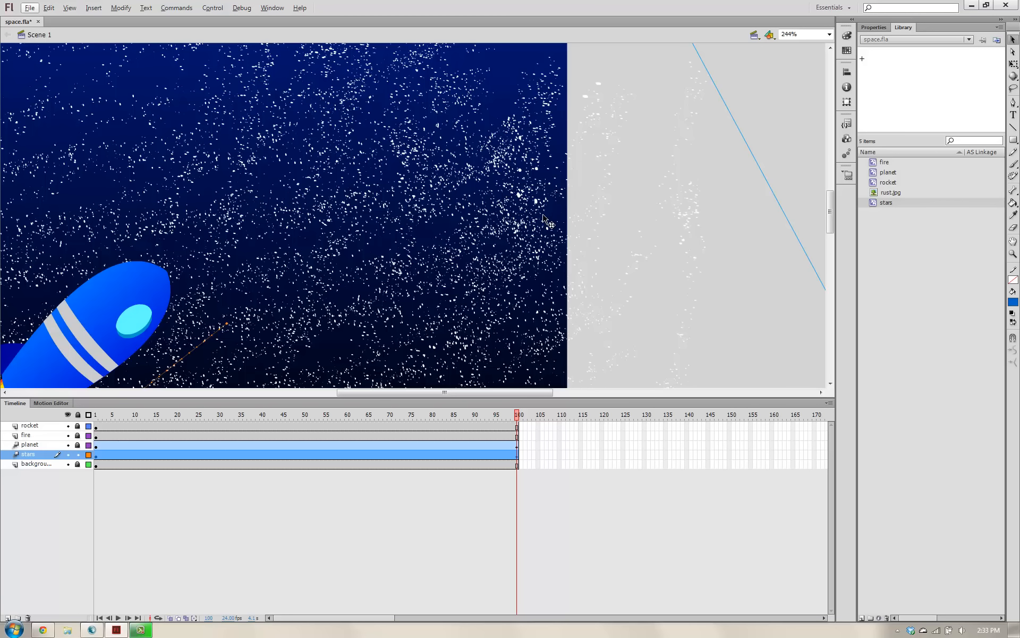
- Compare the star positions at frames 1 and 100, and nudge the stars symbol at frame 100 for a seamless loop
left_click(97, 419)
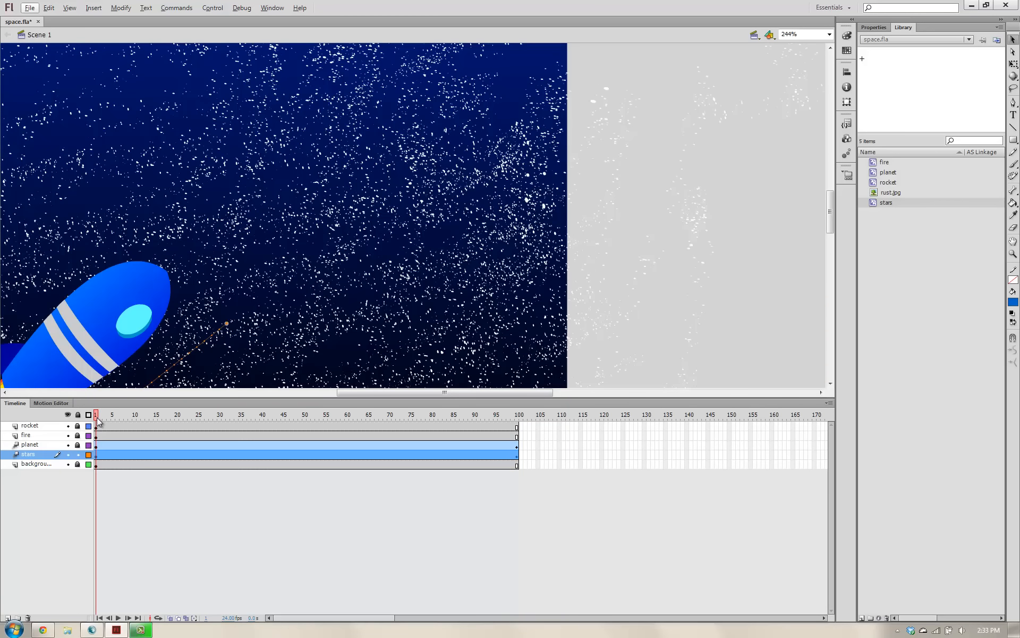
left_click(519, 418)
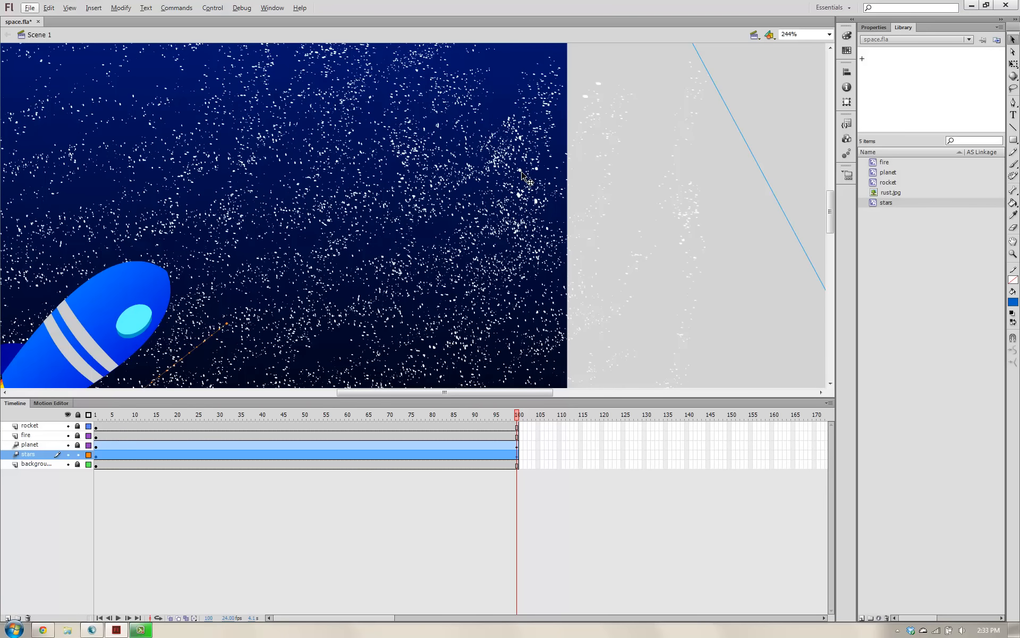
left_click_drag(522, 173, 527, 177)
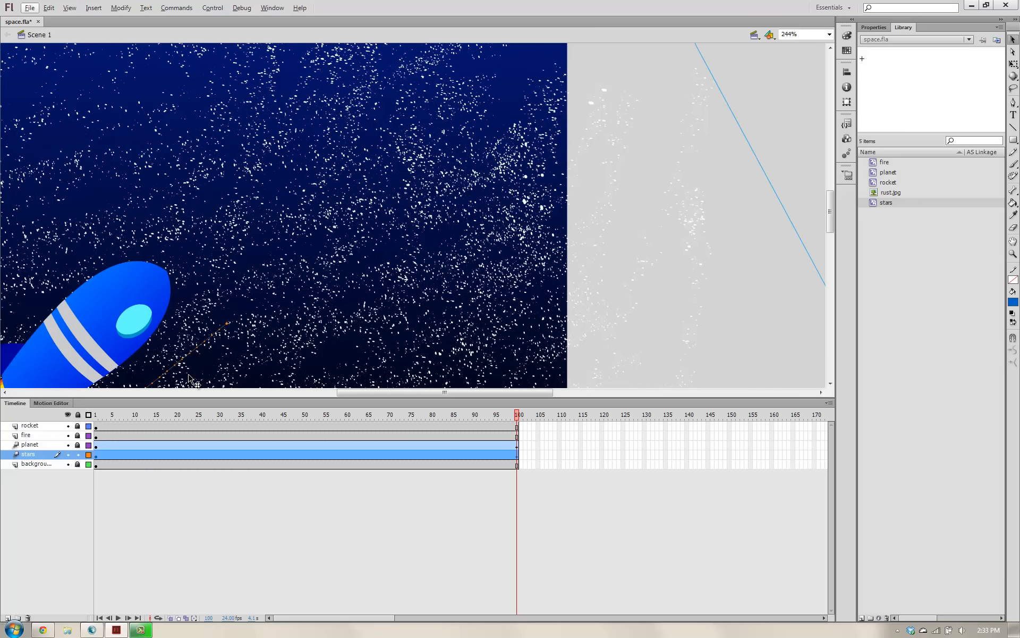
left_click(96, 420)
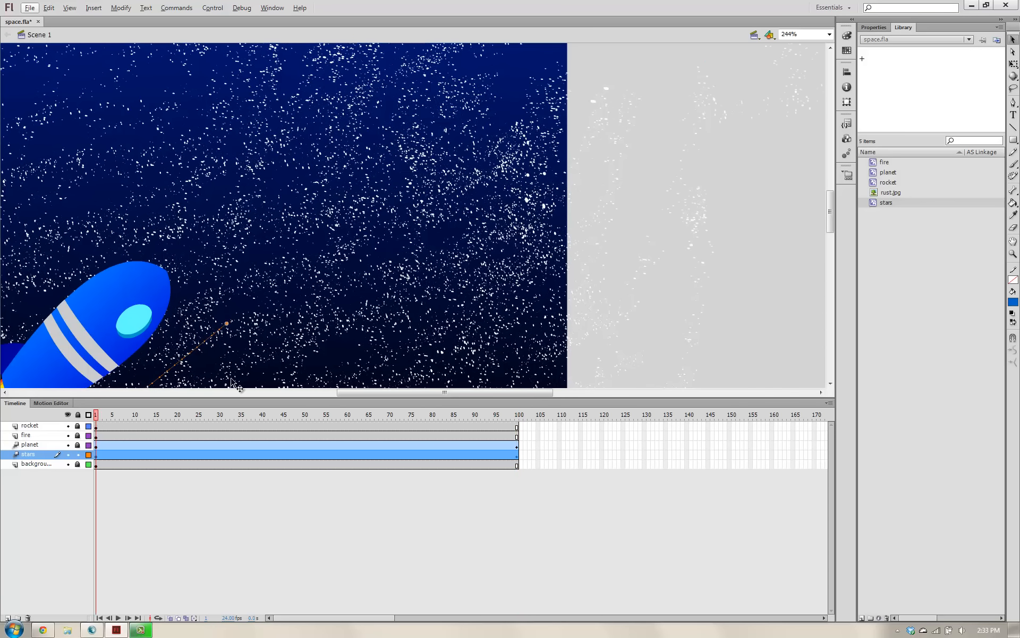
left_click(519, 418)
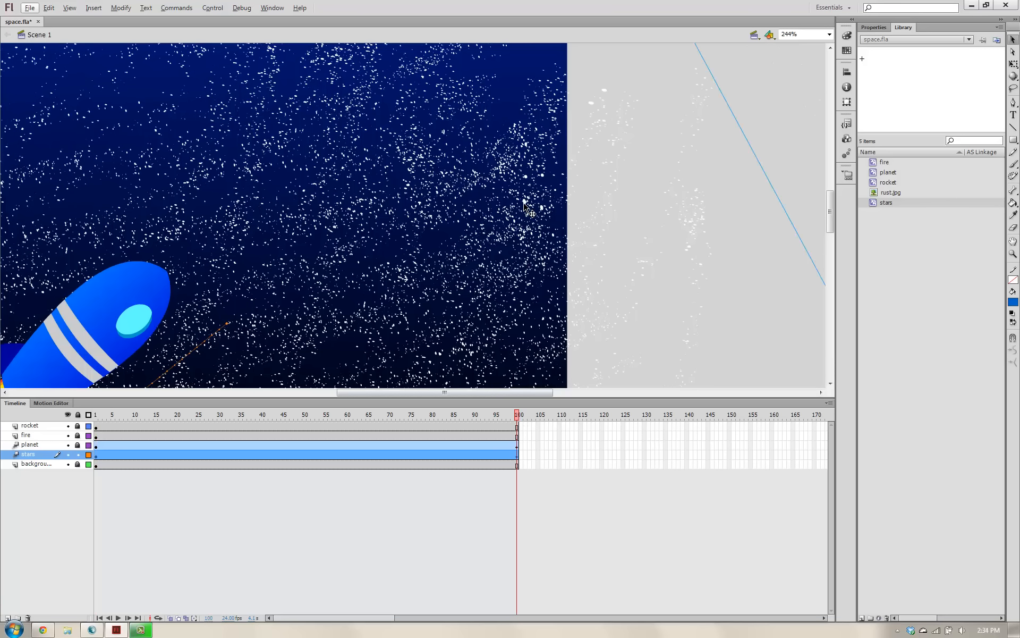
left_click_drag(525, 202, 528, 199)
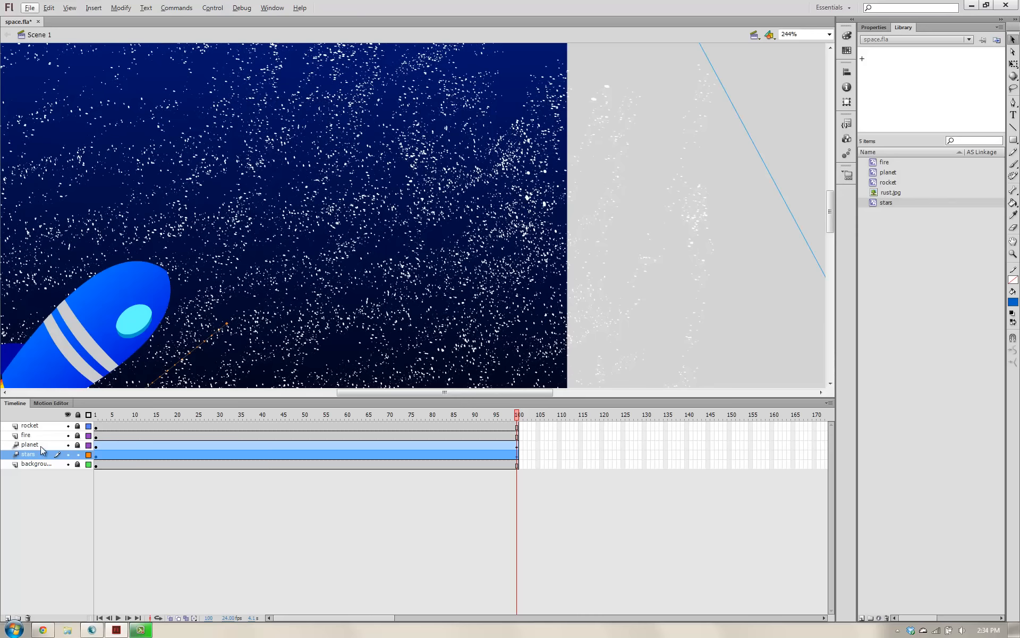
left_click(96, 418)
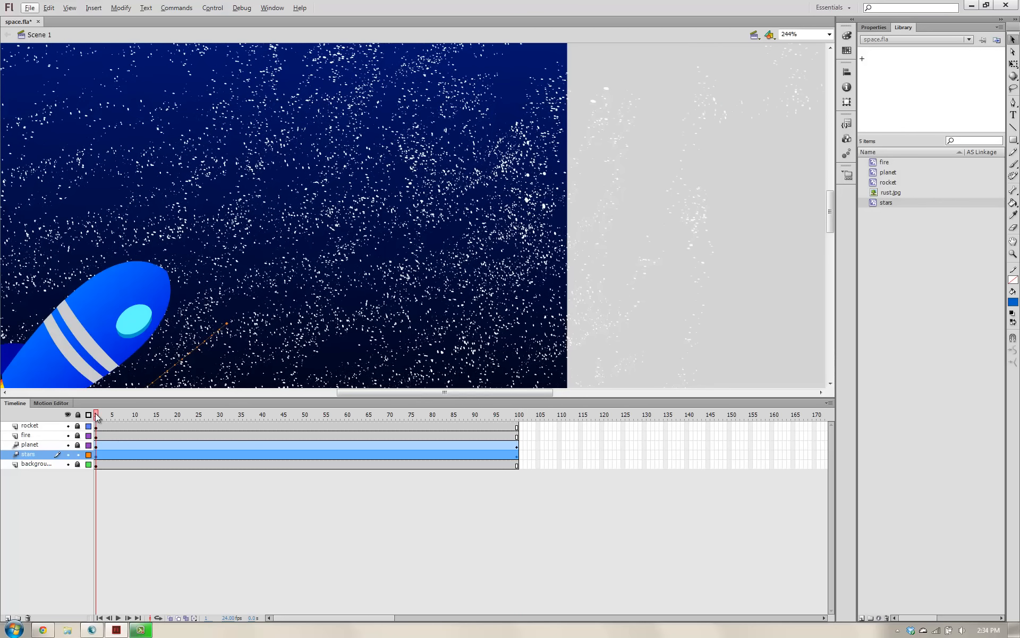
left_click(518, 417)
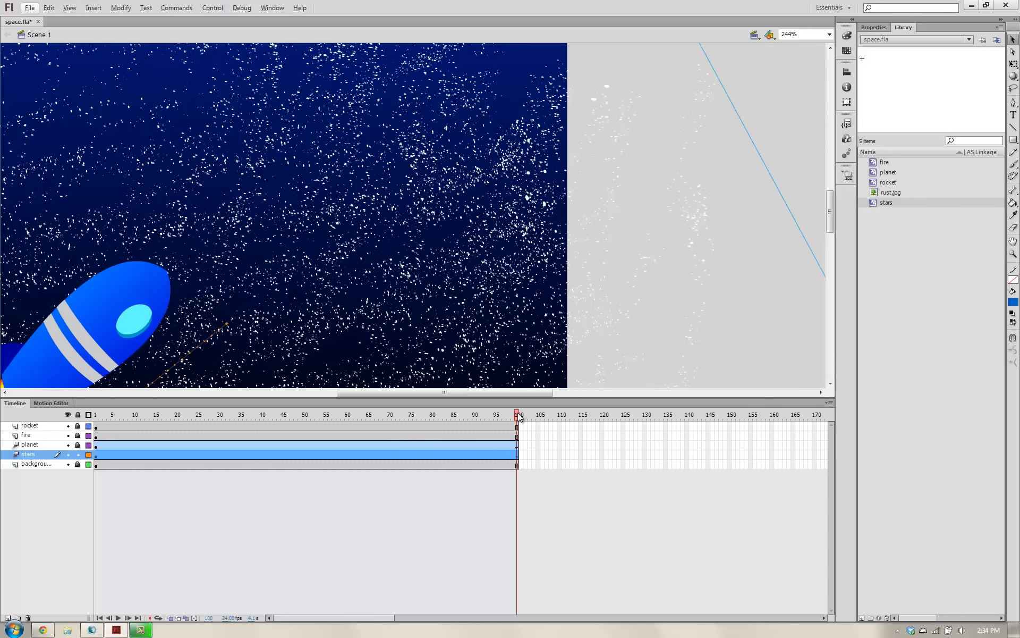
key("alt+f")
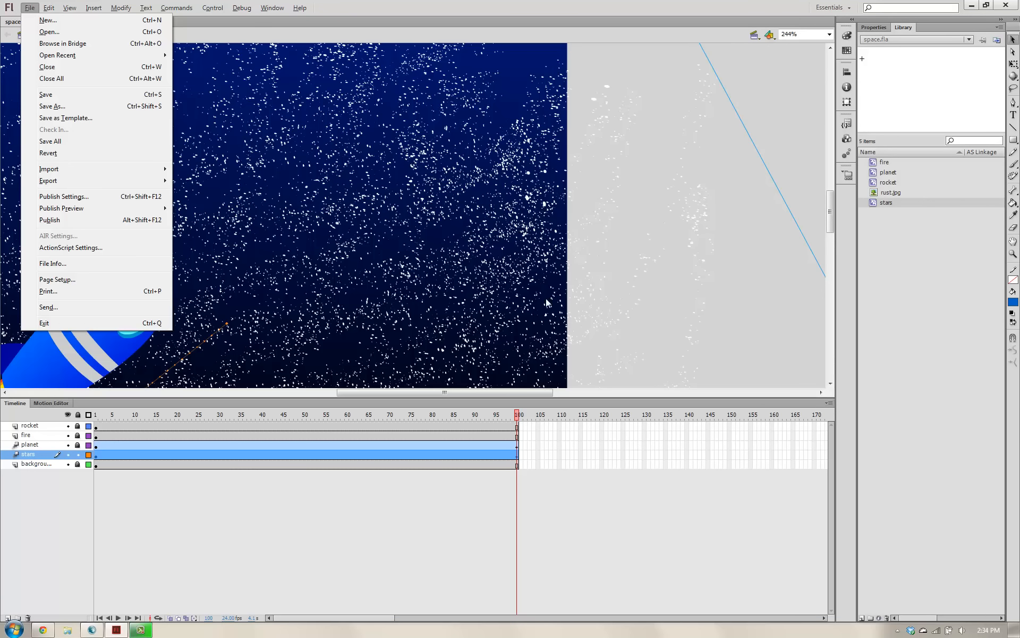
key("Escape")
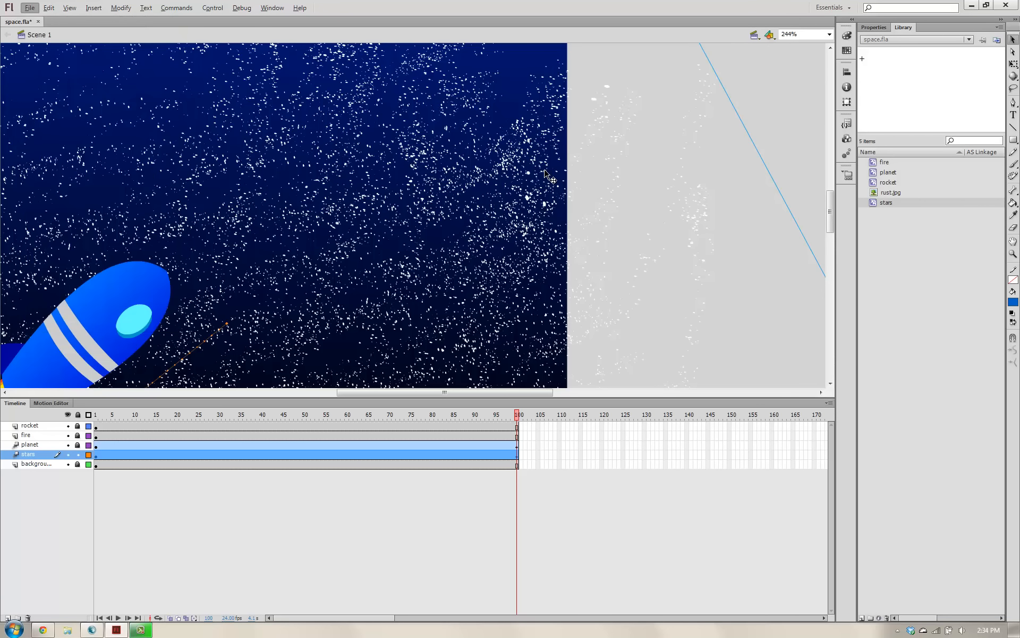
key("alt+f")
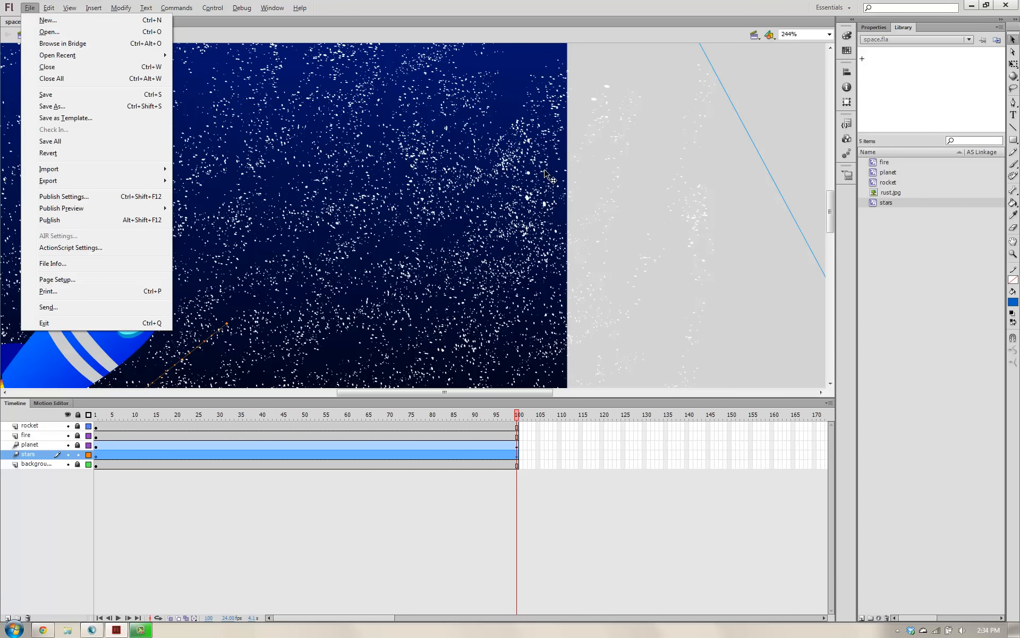
key("Escape")
double_click(546, 177)
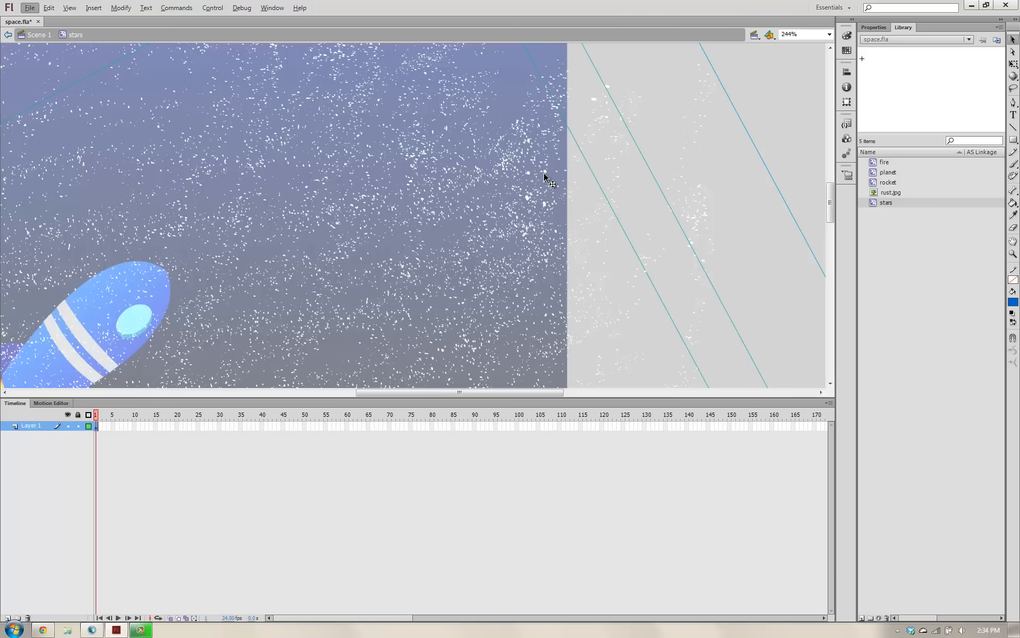
left_click(38, 34)
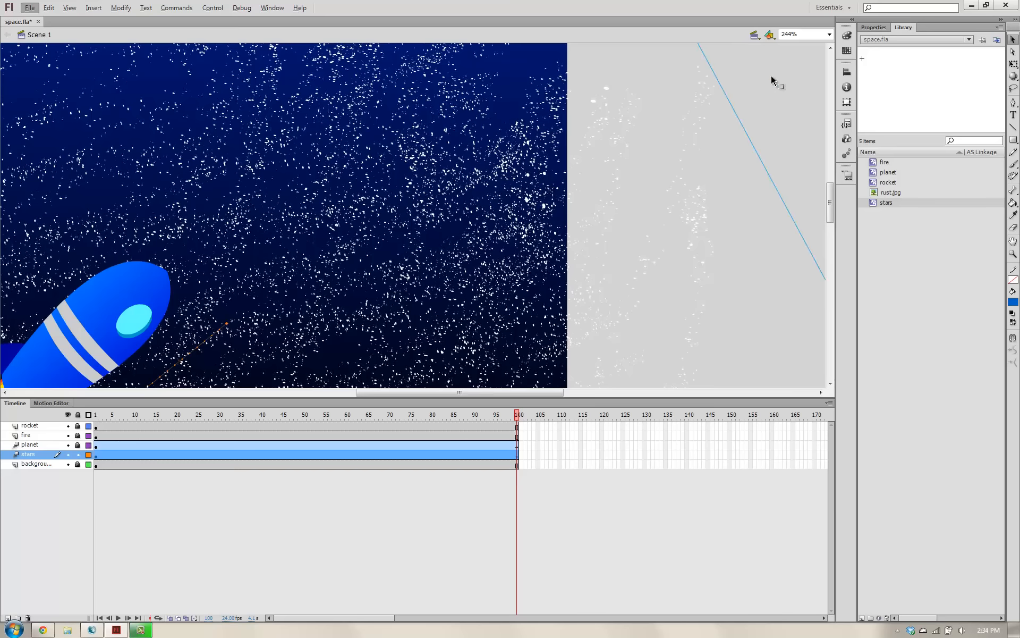
- Lock the stars layer and test the movie to preview the star and planet motion
key("ctrl+minus")
key("ctrl+minus")
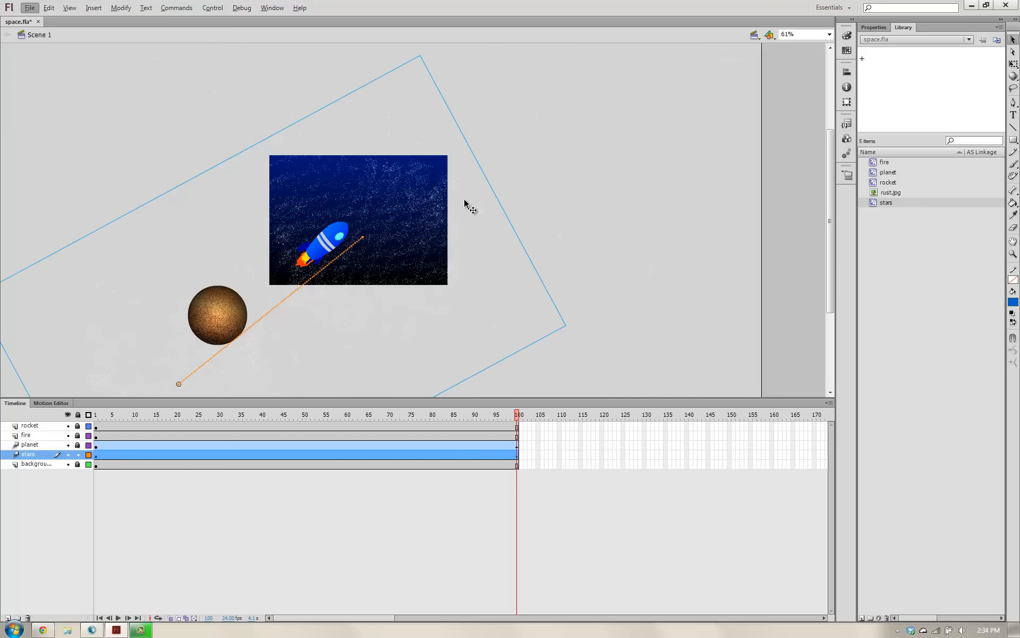
left_click(78, 454)
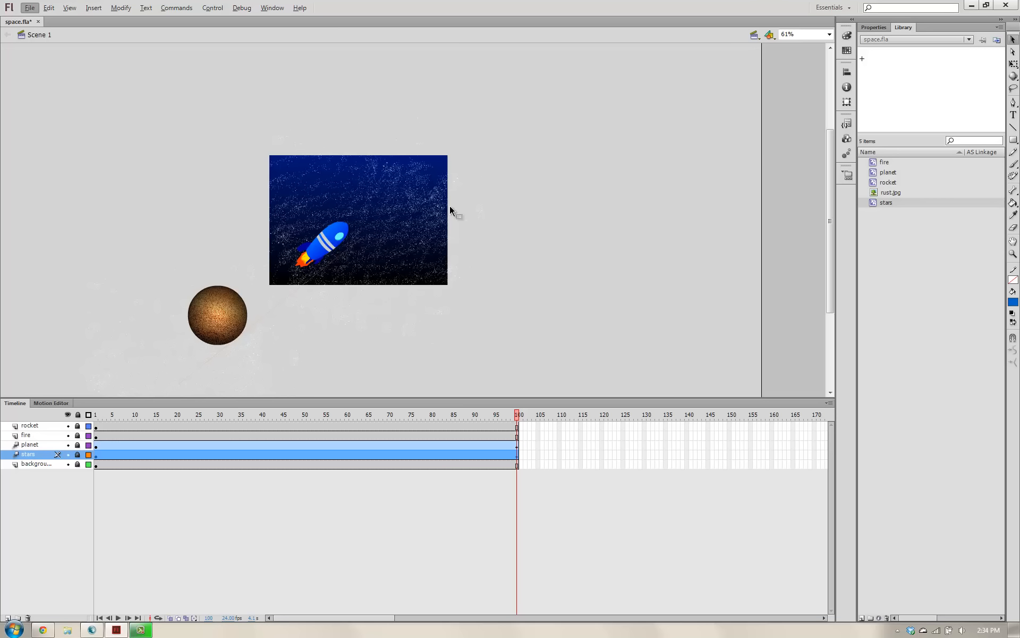
key("ctrl+Return")
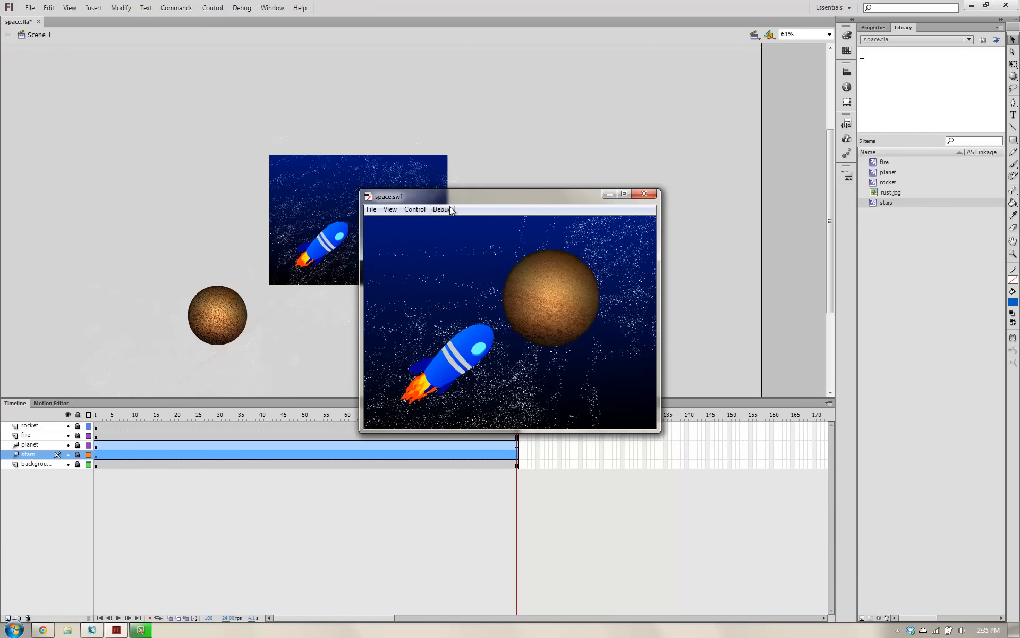
left_click(647, 192)
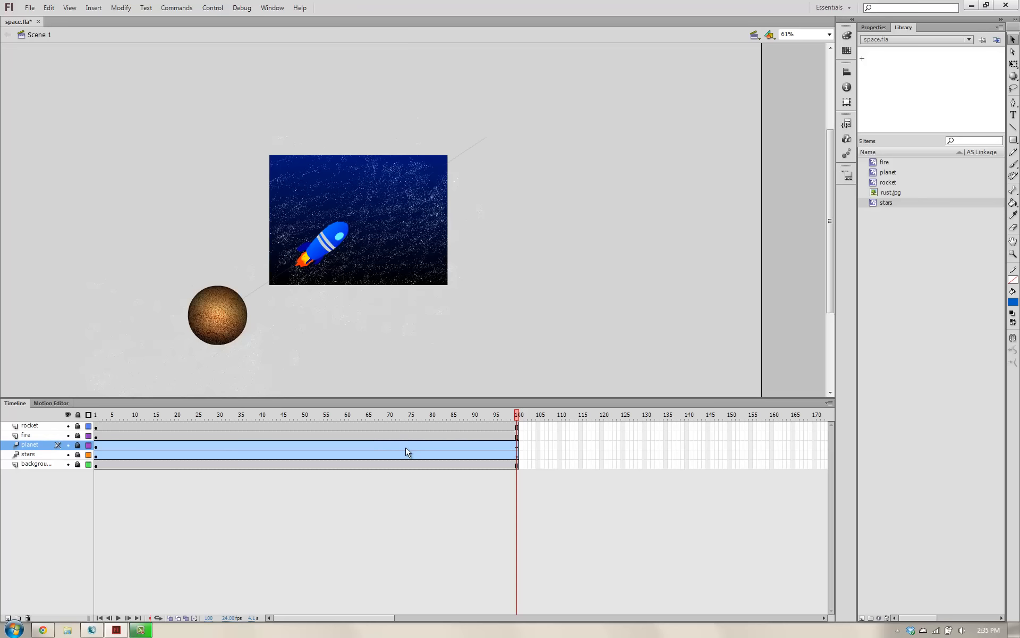
- Shorten the planet layer's motion tween to end at about frame 74, and test the movie, also viewing it in a maximized preview window
left_click_drag(405, 448, 405, 446)
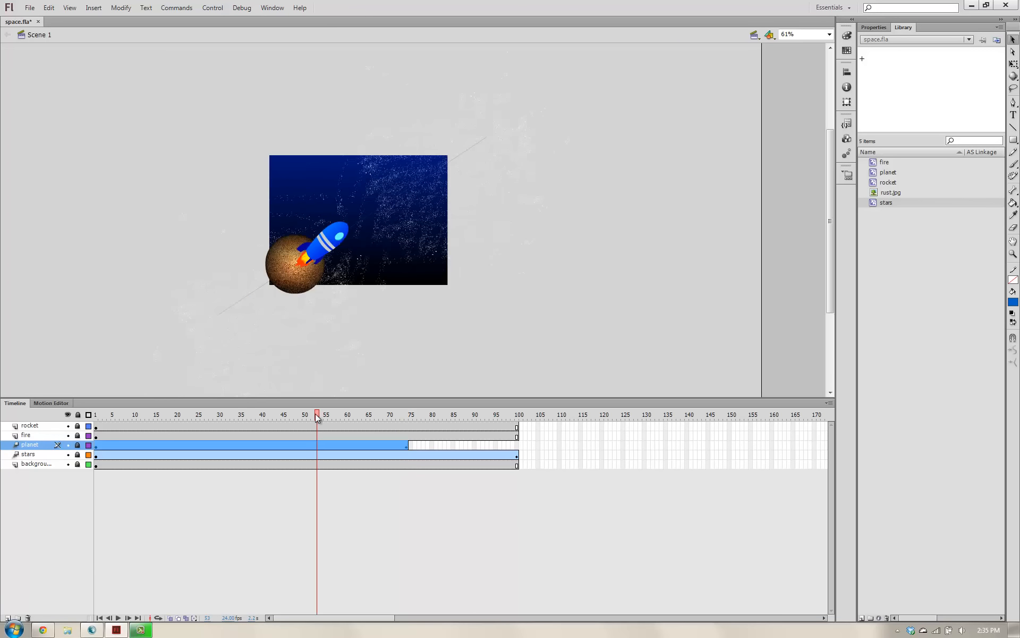
key("ctrl+Return")
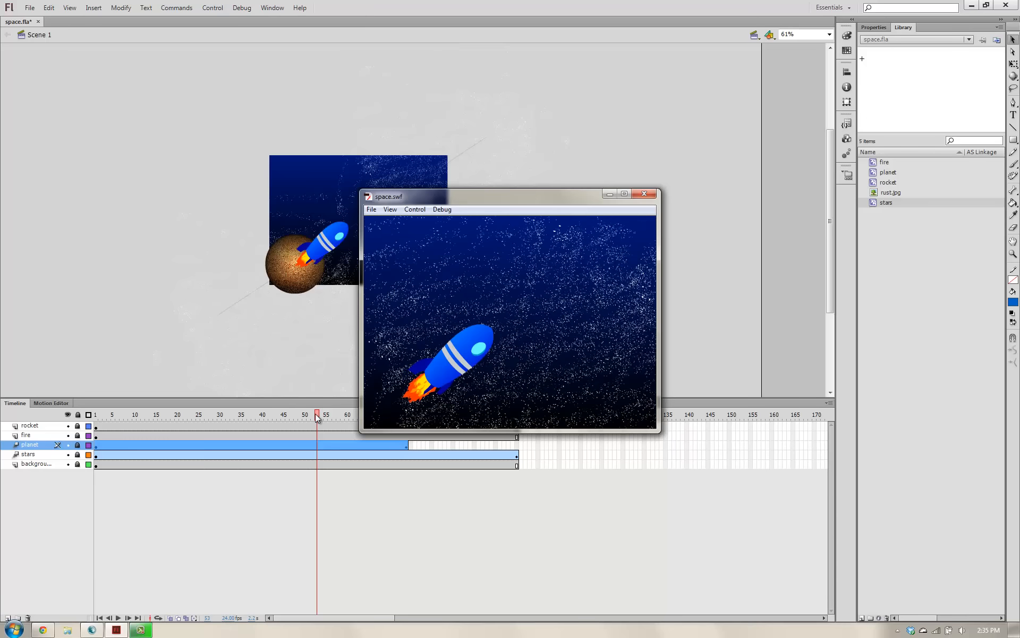
left_click(625, 193)
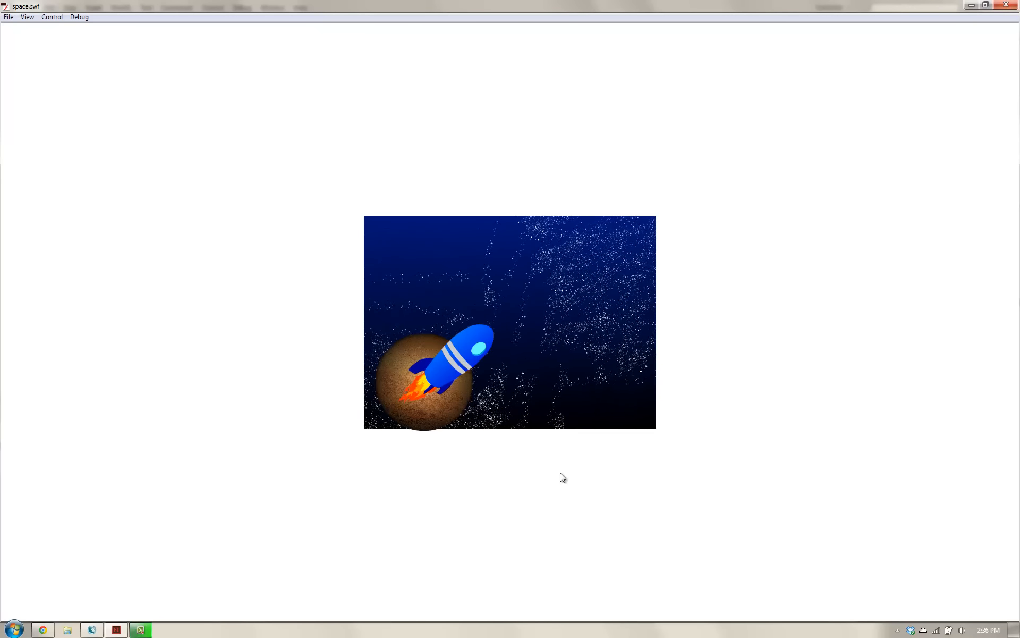
left_click(986, 5)
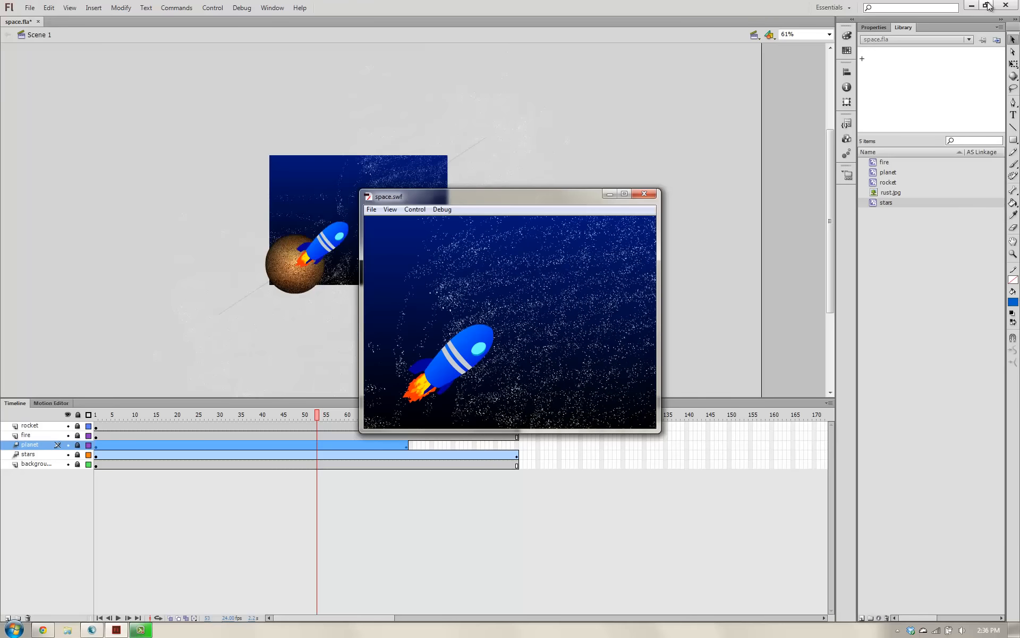
left_click(651, 195)
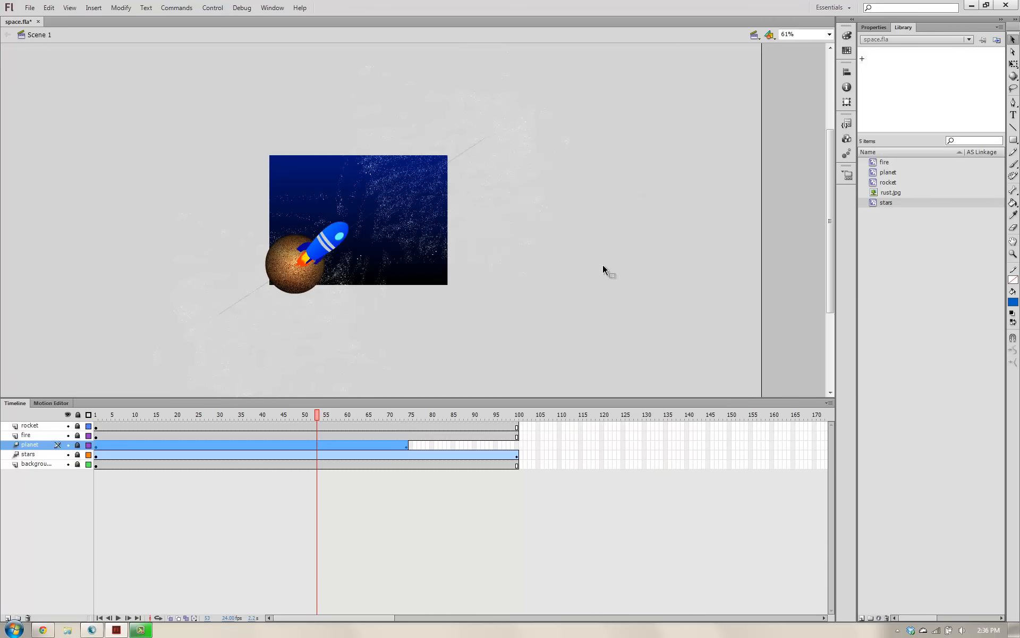
left_click(138, 632)
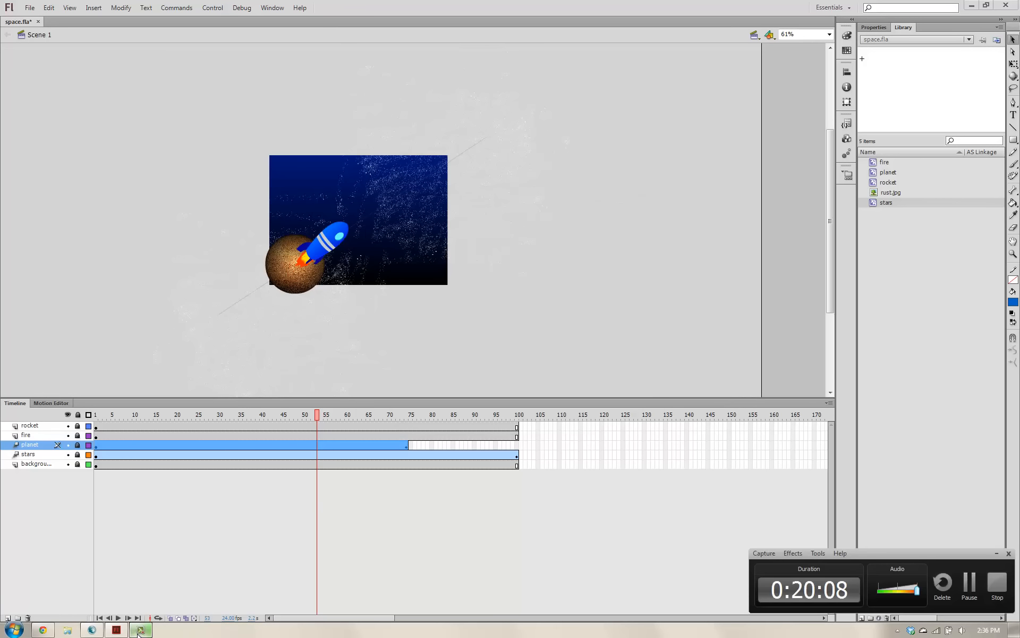